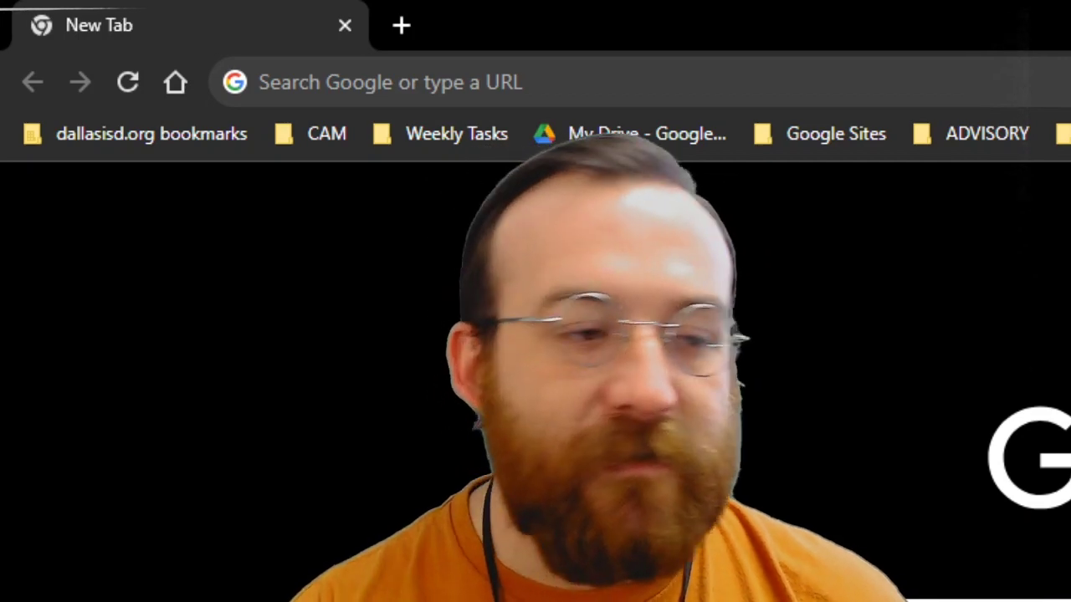
Step: Go to account.collegeboard.org in Chrome to load the College Board sign-in page
{"action": "left_click", "coordinate": [749, 71]}
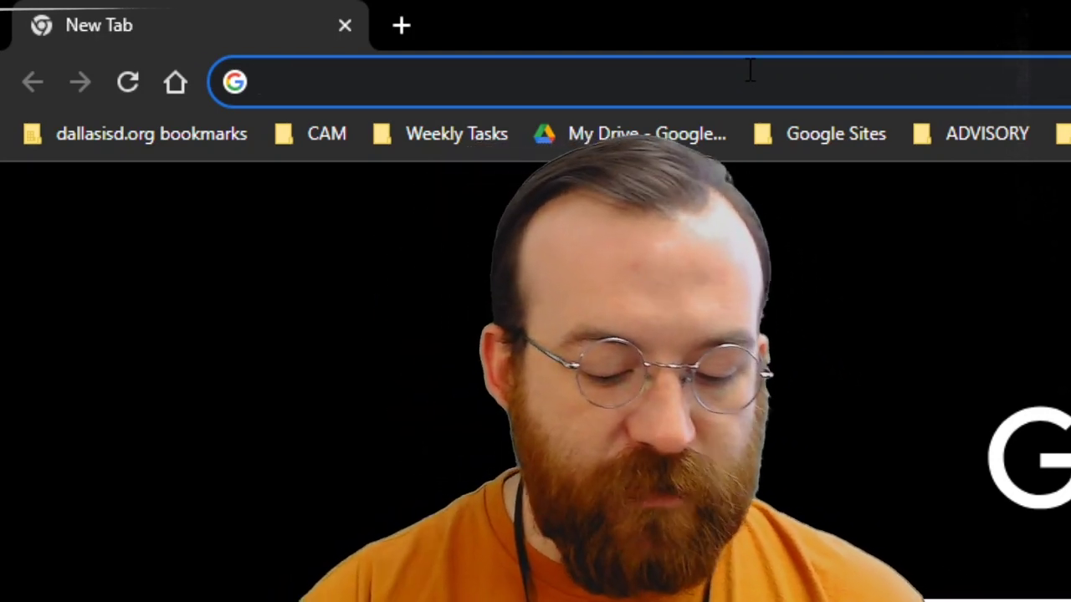
{"action": "type", "text": "account"}
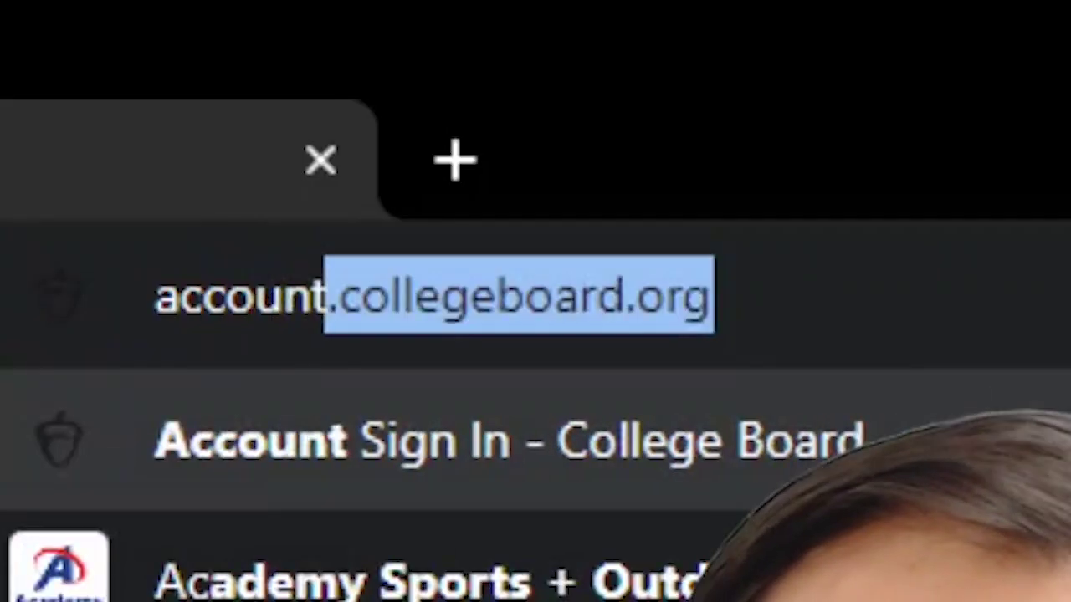
{"action": "type", "text": ".collegeboar"}
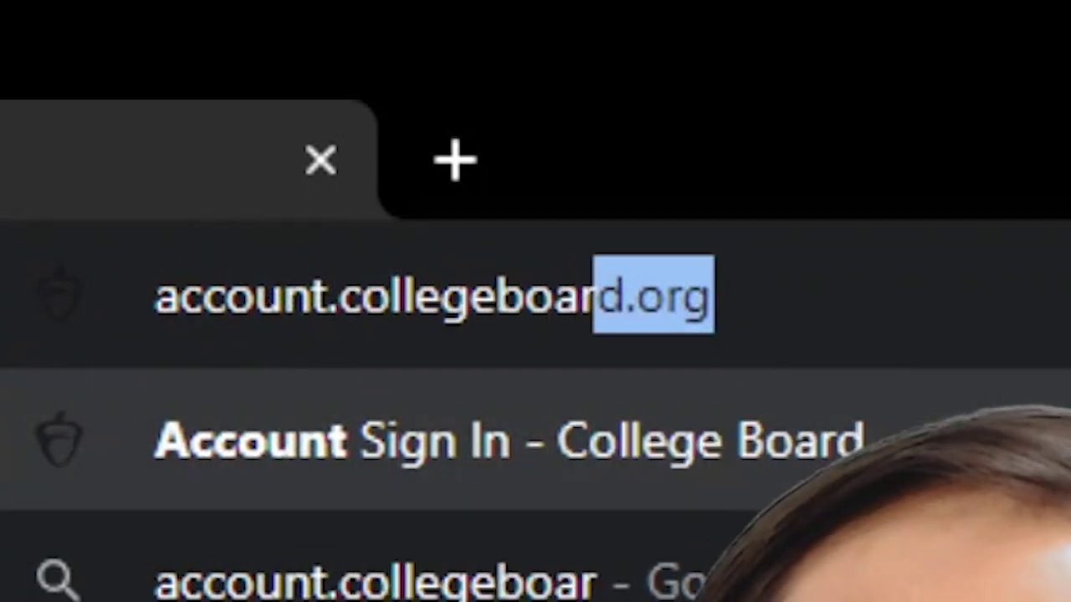
{"action": "type", "text": "d."}
{"action": "key", "text": "Return"}
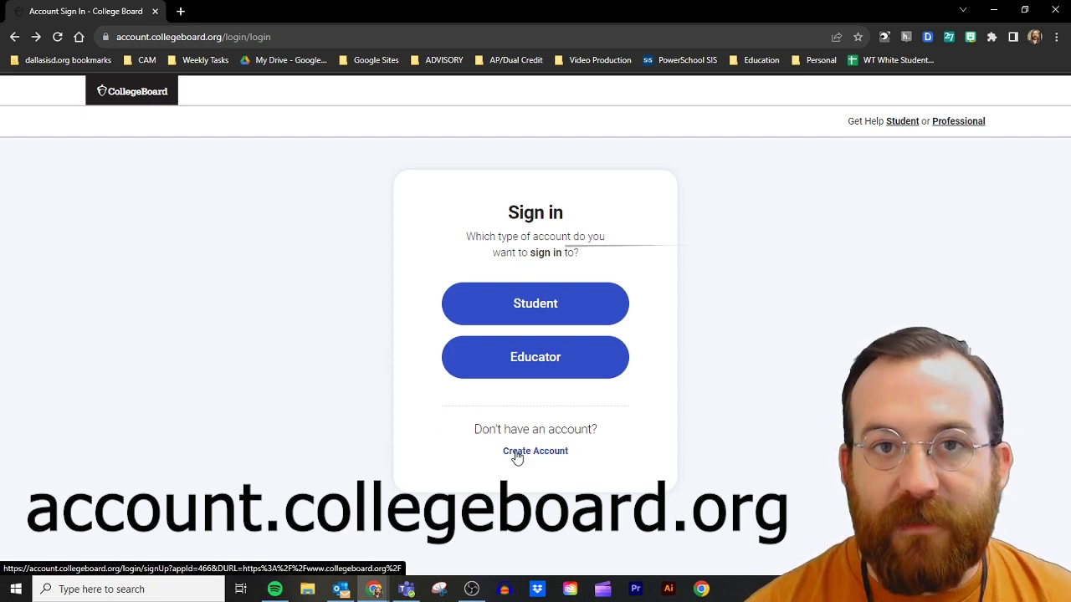
Step: Choose Create Account as a Student and scroll down to the General Information form
{"action": "left_click", "coordinate": [517, 456]}
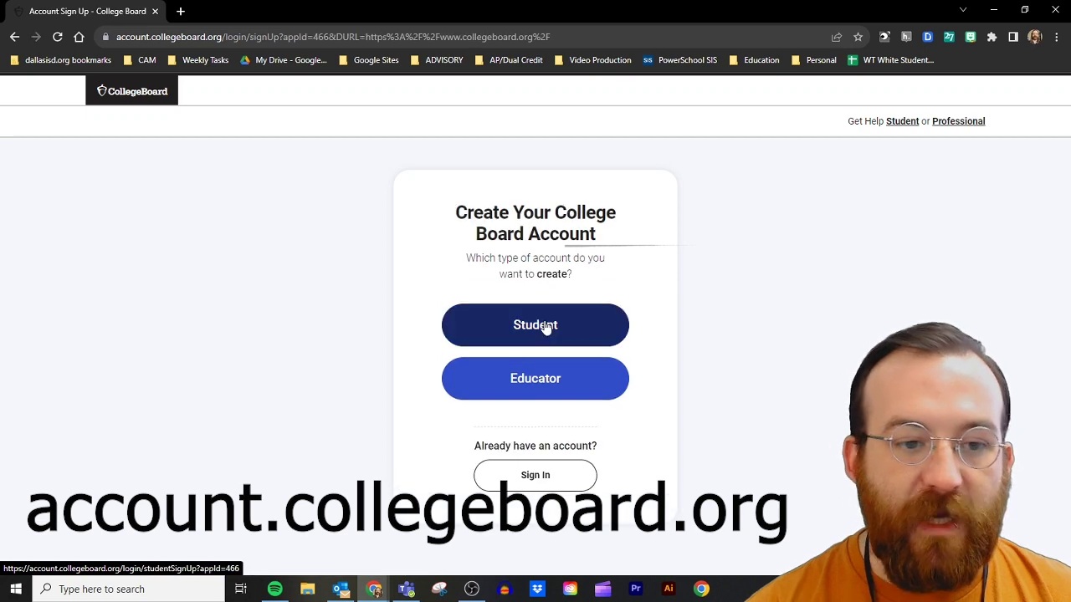
{"action": "left_click", "coordinate": [544, 327]}
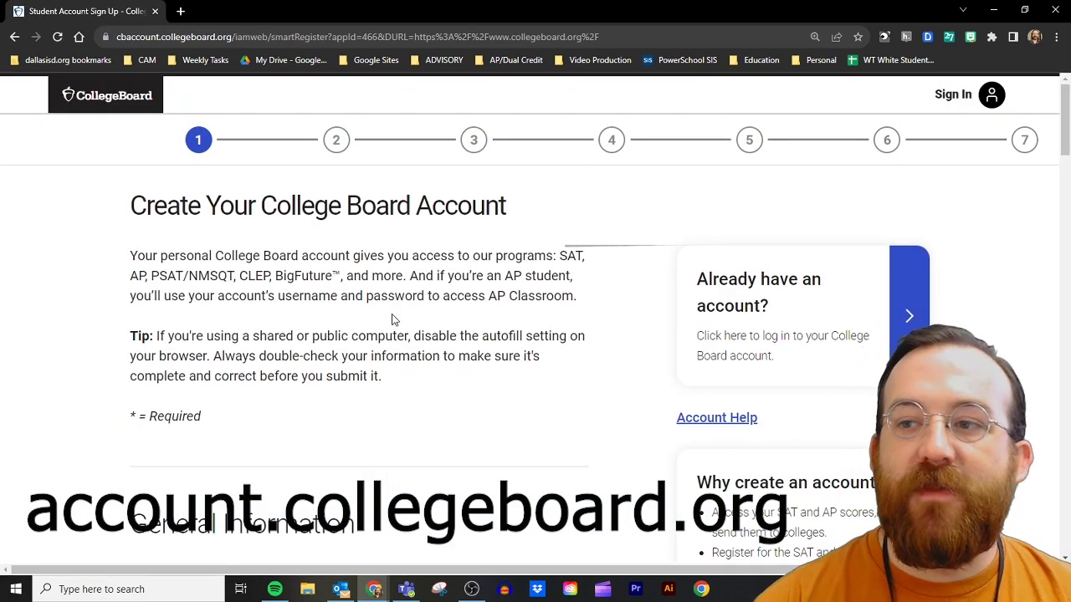
{"action": "scroll", "coordinate": [65, 363], "scroll_direction": "down", "scroll_amount": 3}
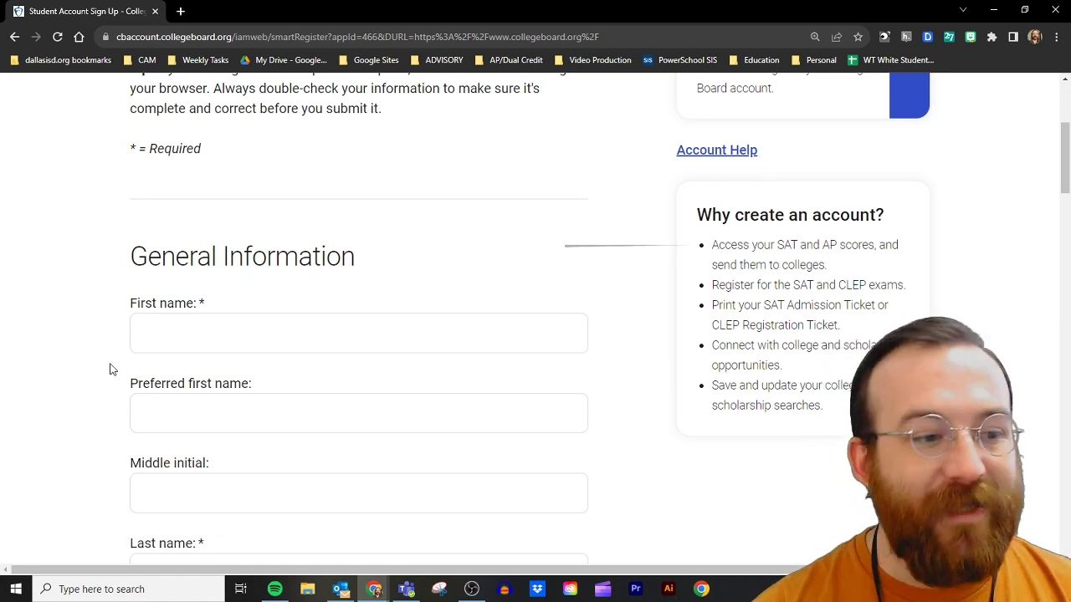
{"action": "scroll", "coordinate": [82, 368], "scroll_direction": "down", "scroll_amount": 2}
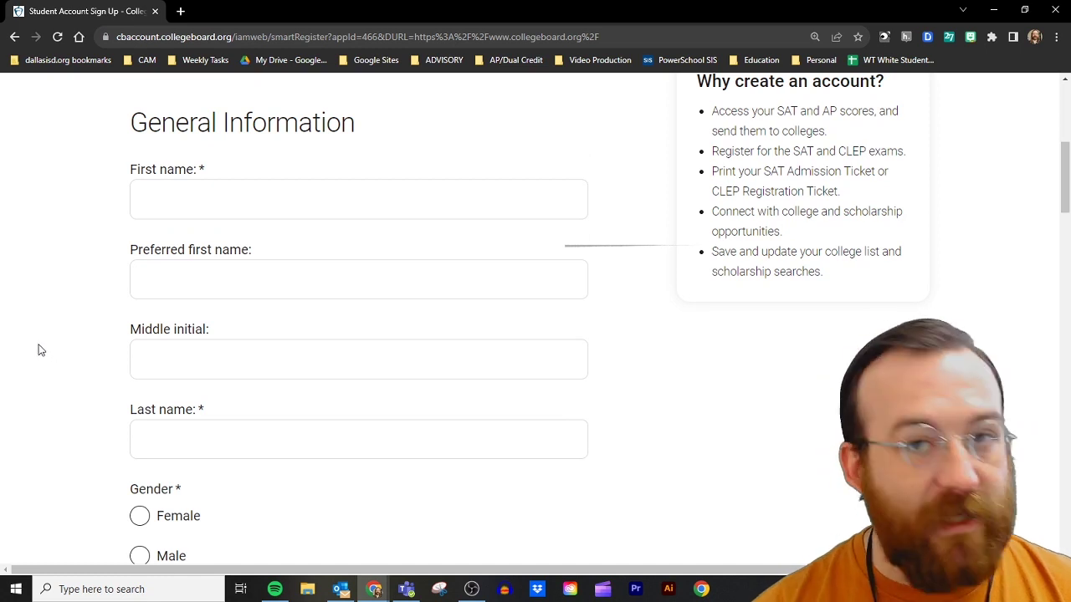
{"action": "mouse_move", "coordinate": [186, 298]}
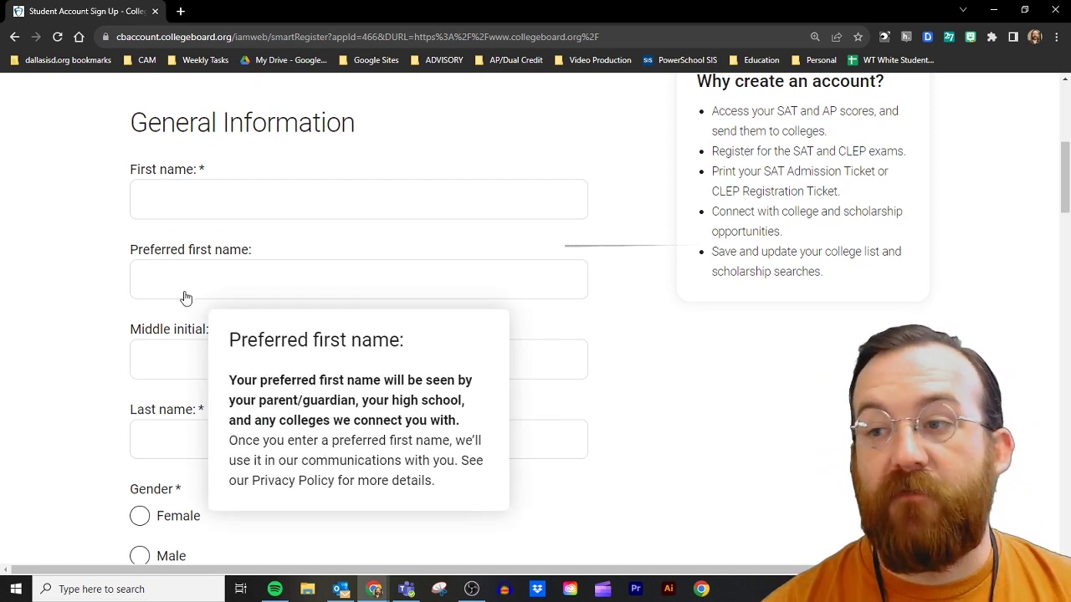
{"action": "scroll", "coordinate": [84, 286], "scroll_direction": "down", "scroll_amount": 5}
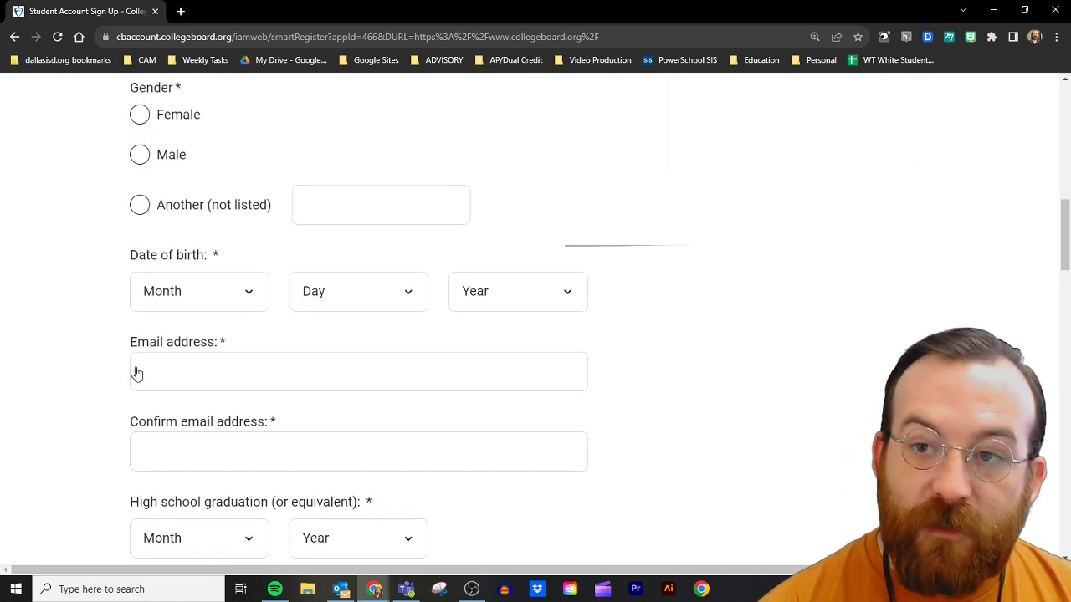
{"action": "mouse_move", "coordinate": [184, 382]}
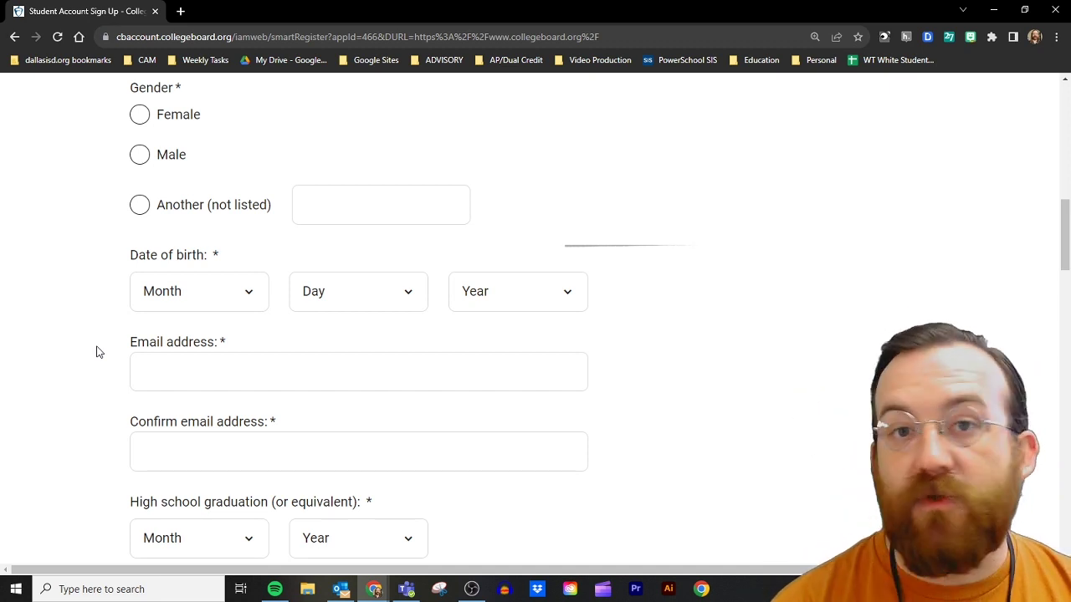
{"action": "scroll", "coordinate": [96, 352], "scroll_direction": "down", "scroll_amount": 2}
{"action": "left_click", "coordinate": [248, 407]}
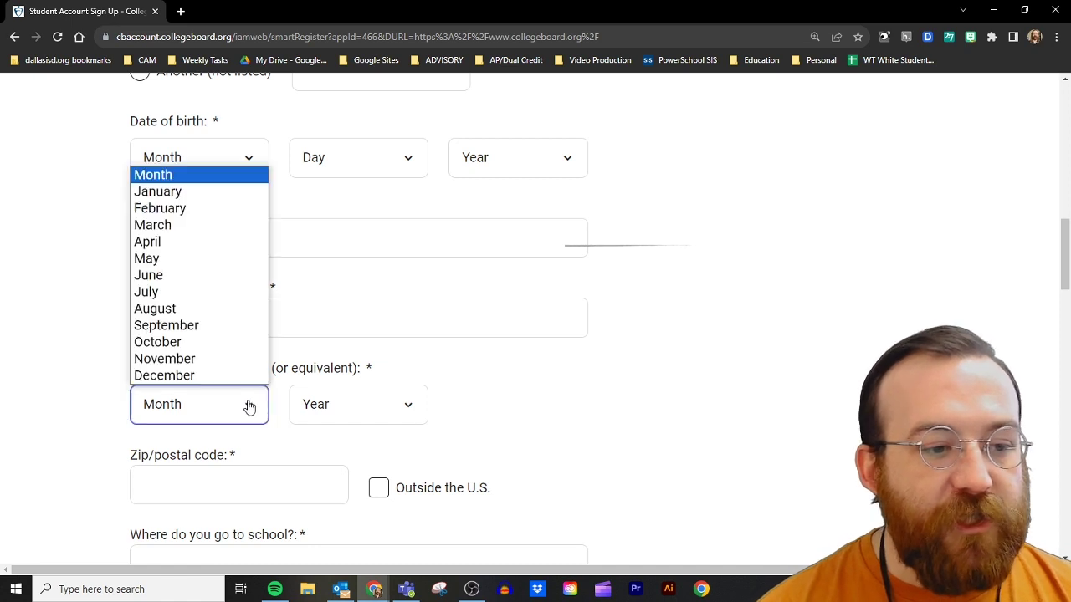
{"action": "left_click", "coordinate": [217, 431]}
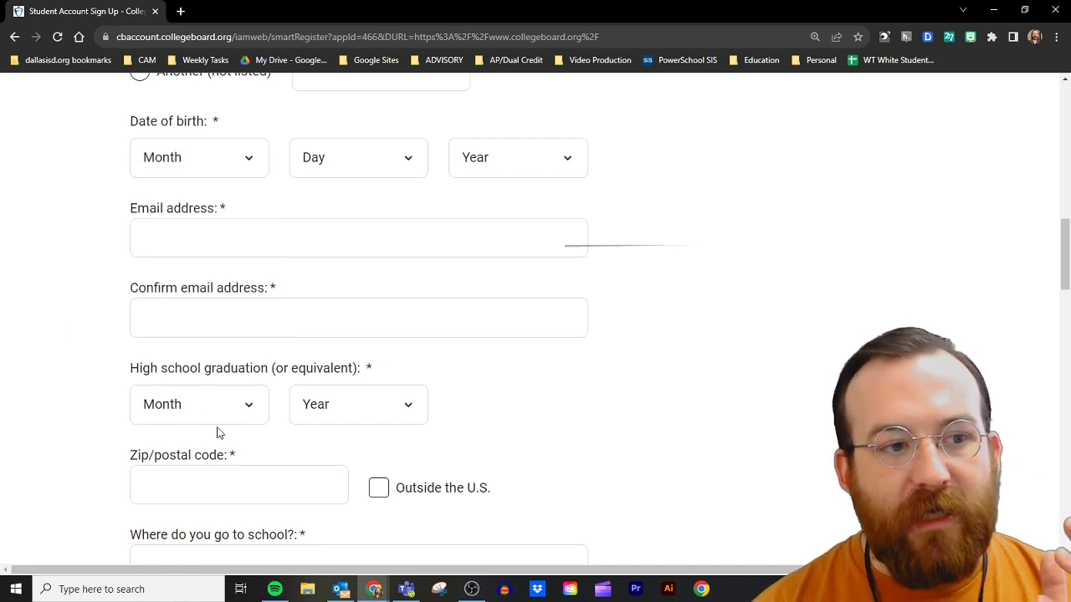
{"action": "left_click", "coordinate": [237, 410]}
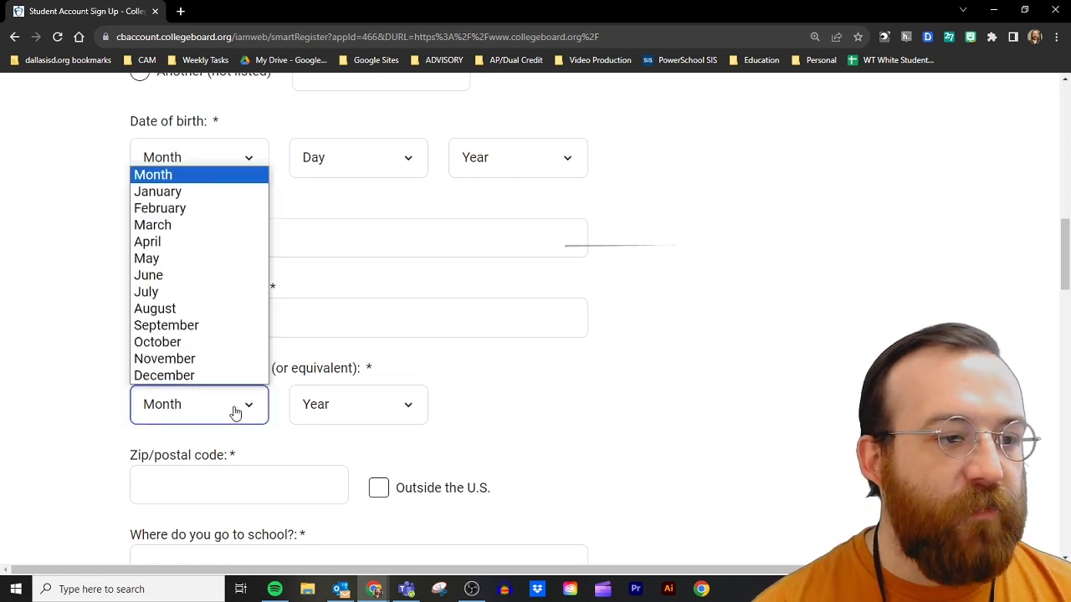
{"action": "left_click", "coordinate": [471, 441]}
{"action": "left_click", "coordinate": [409, 406]}
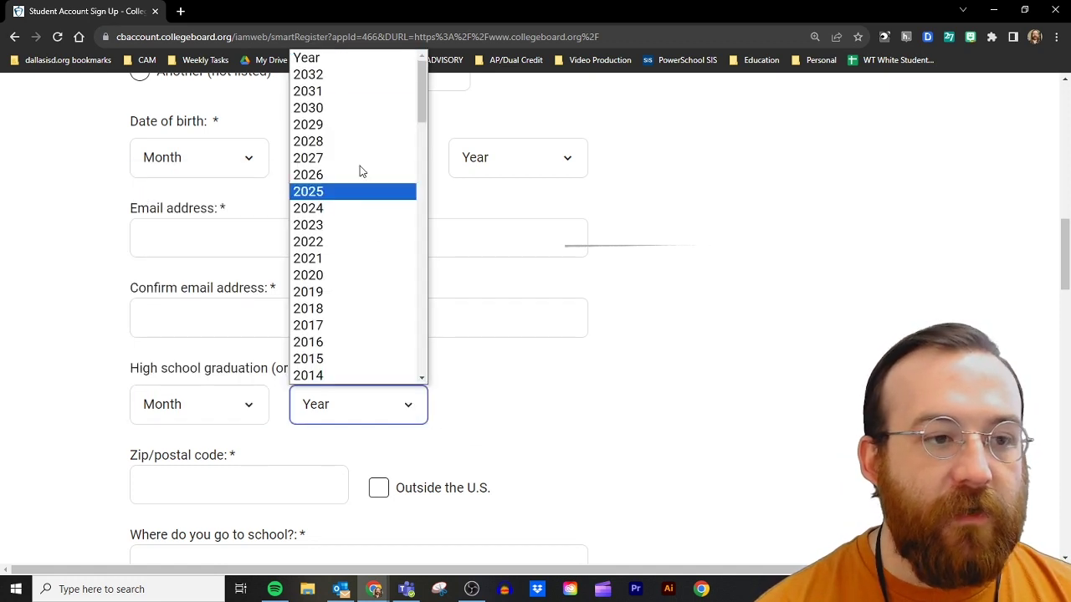
{"action": "left_click", "coordinate": [582, 389]}
{"action": "scroll", "coordinate": [130, 230], "scroll_direction": "down", "scroll_amount": 3}
{"action": "left_click", "coordinate": [132, 224]}
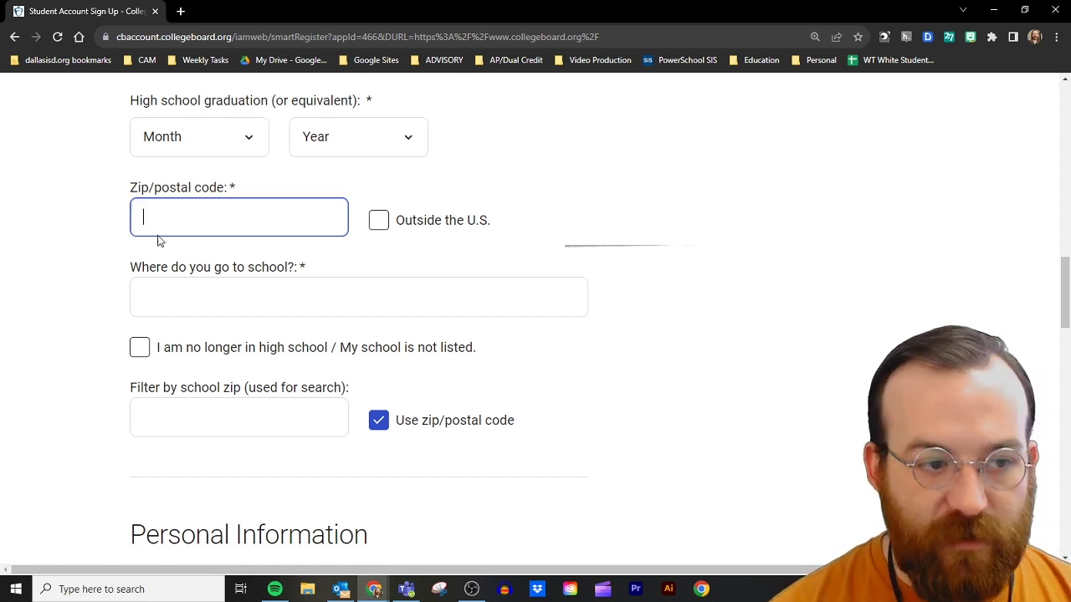
Step: Enter the zip code and pick Warren T White High School from the school suggestions
{"action": "type", "text": "75244"}
{"action": "left_click", "coordinate": [254, 308]}
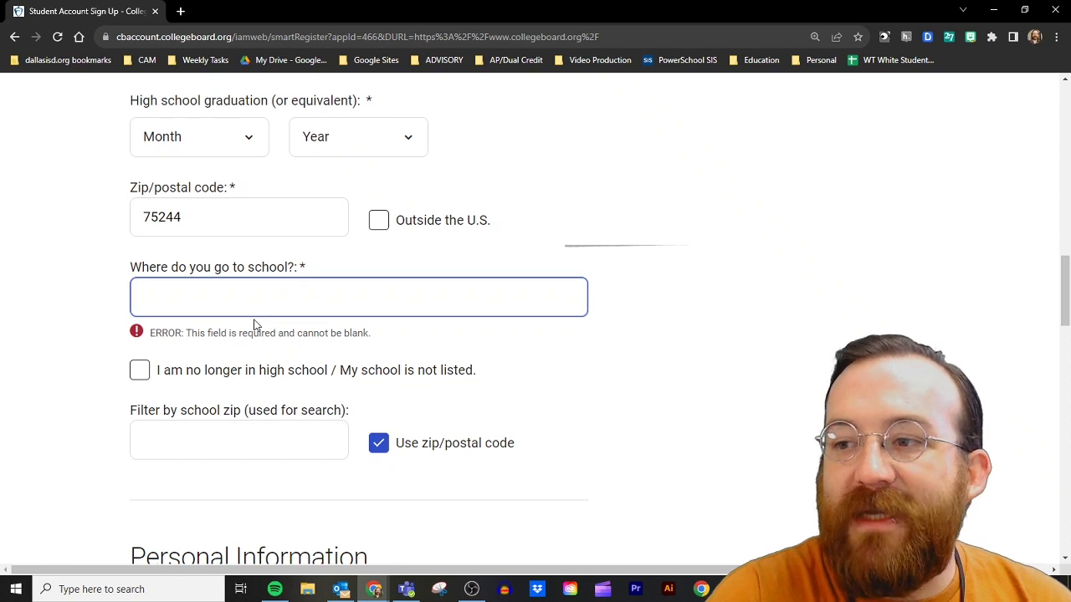
{"action": "type", "text": "wt"}
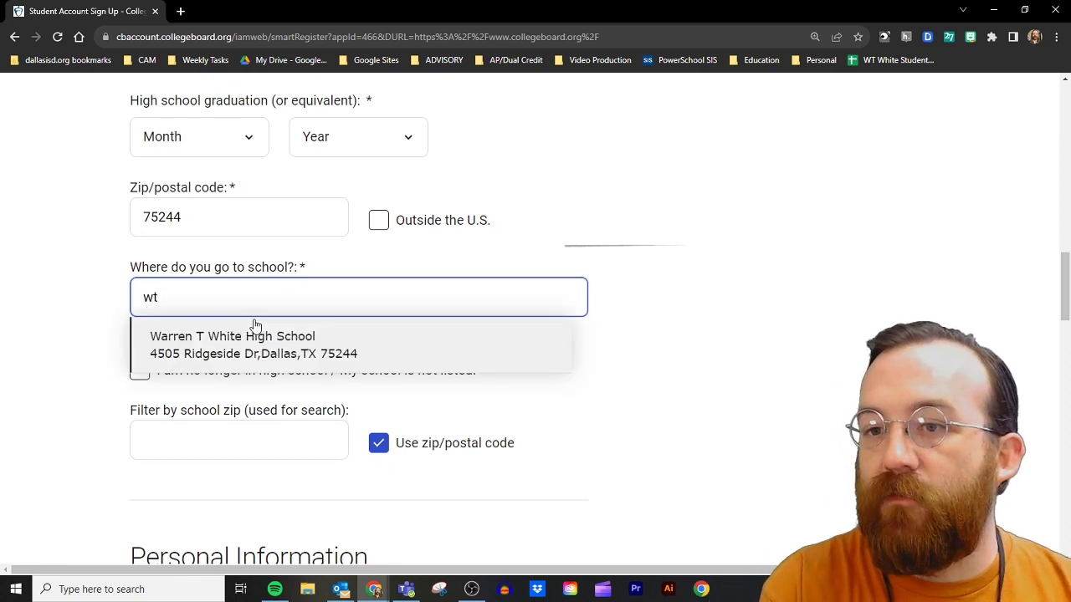
{"action": "left_click", "coordinate": [326, 355]}
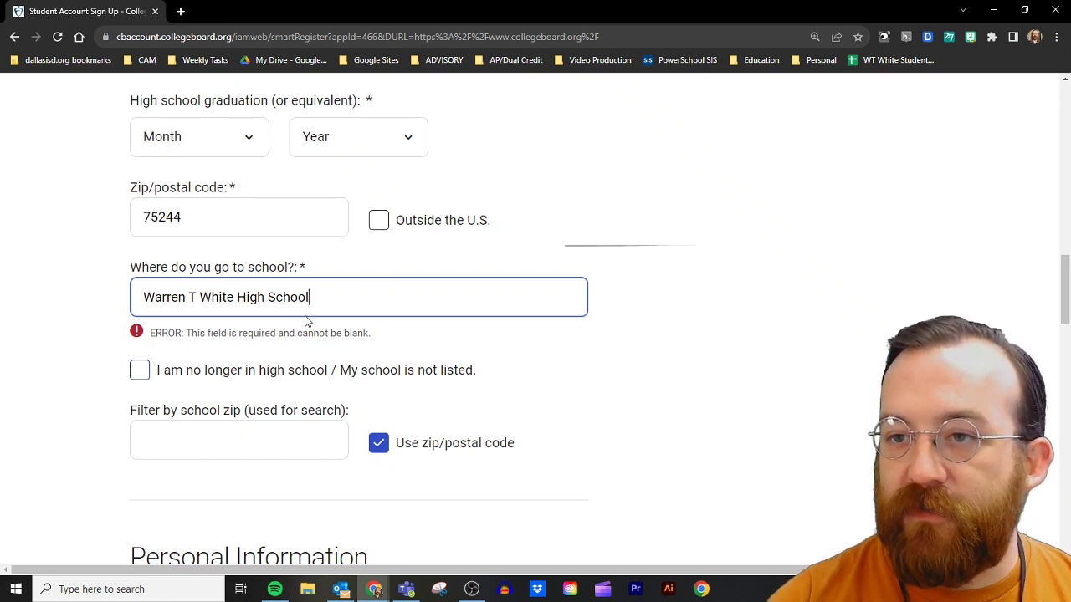
{"action": "scroll", "coordinate": [287, 389], "scroll_direction": "down", "scroll_amount": 3}
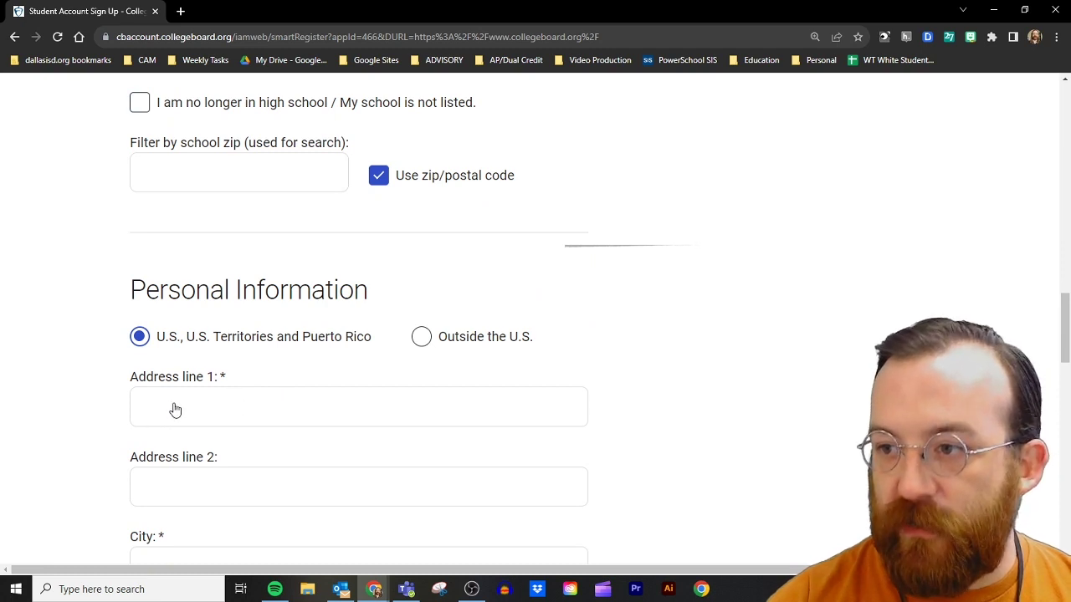
Step: Skip the parent fields and tick 'I agree with the Legal Terms for Students'
{"action": "scroll", "coordinate": [175, 410], "scroll_direction": "down", "scroll_amount": 2}
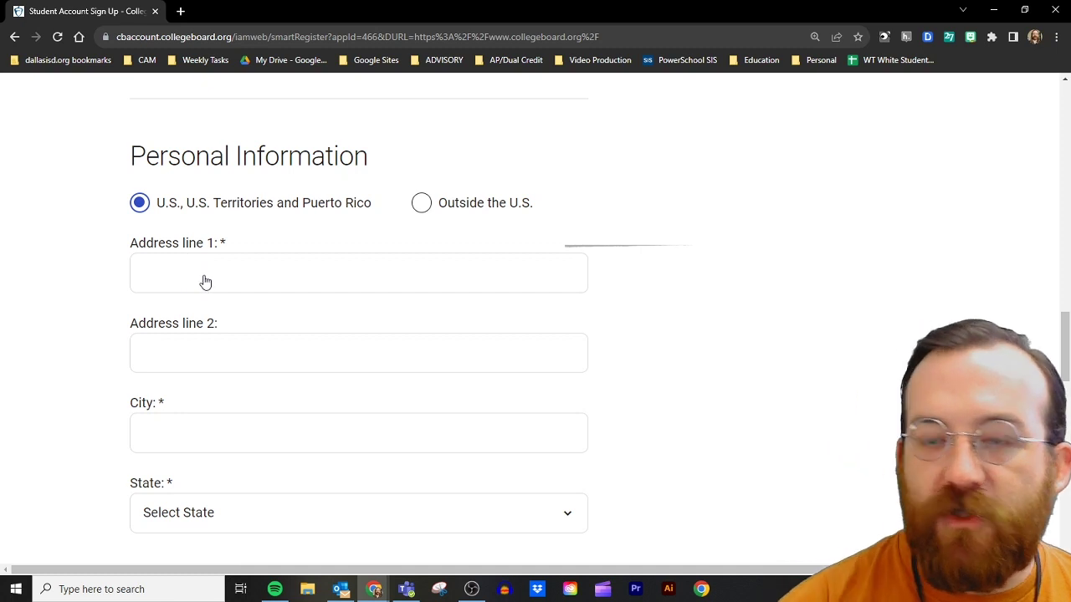
{"action": "scroll", "coordinate": [683, 300], "scroll_direction": "down", "scroll_amount": 4}
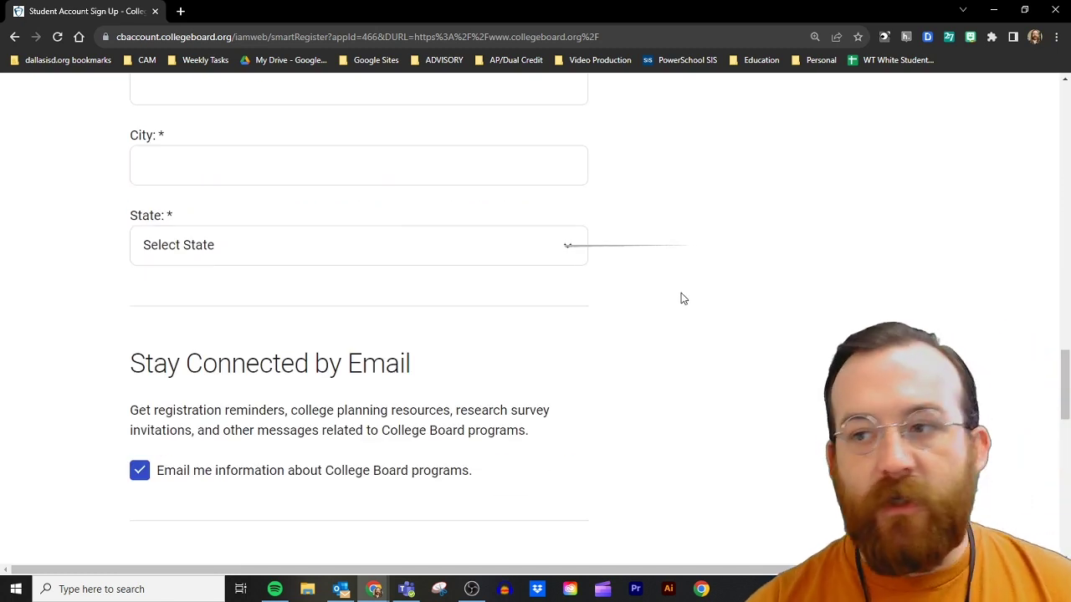
{"action": "scroll", "coordinate": [682, 299], "scroll_direction": "down", "scroll_amount": 8}
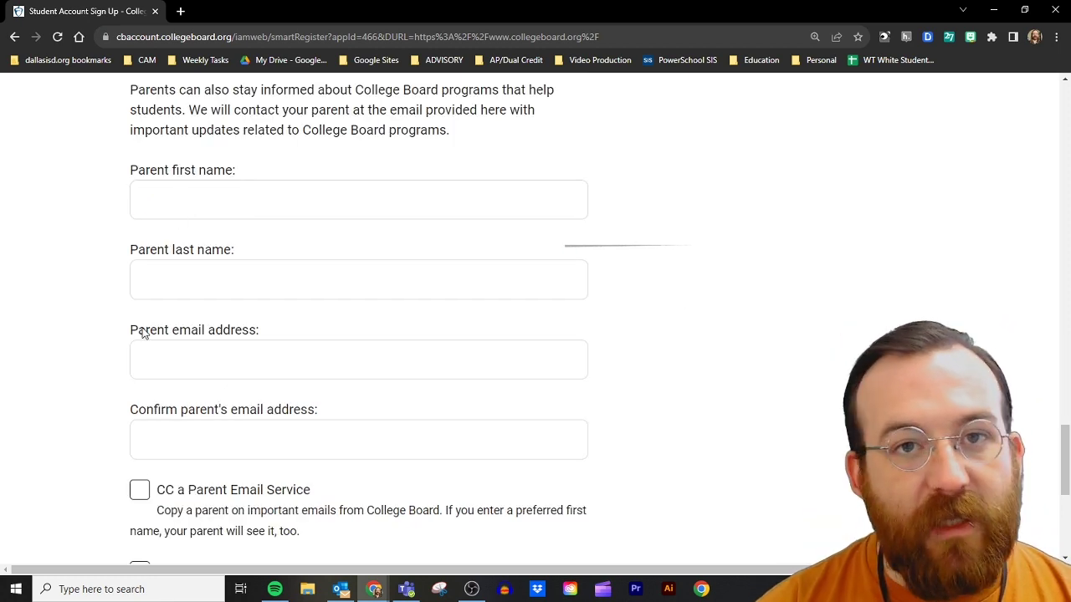
{"action": "scroll", "coordinate": [102, 337], "scroll_direction": "down", "scroll_amount": 6}
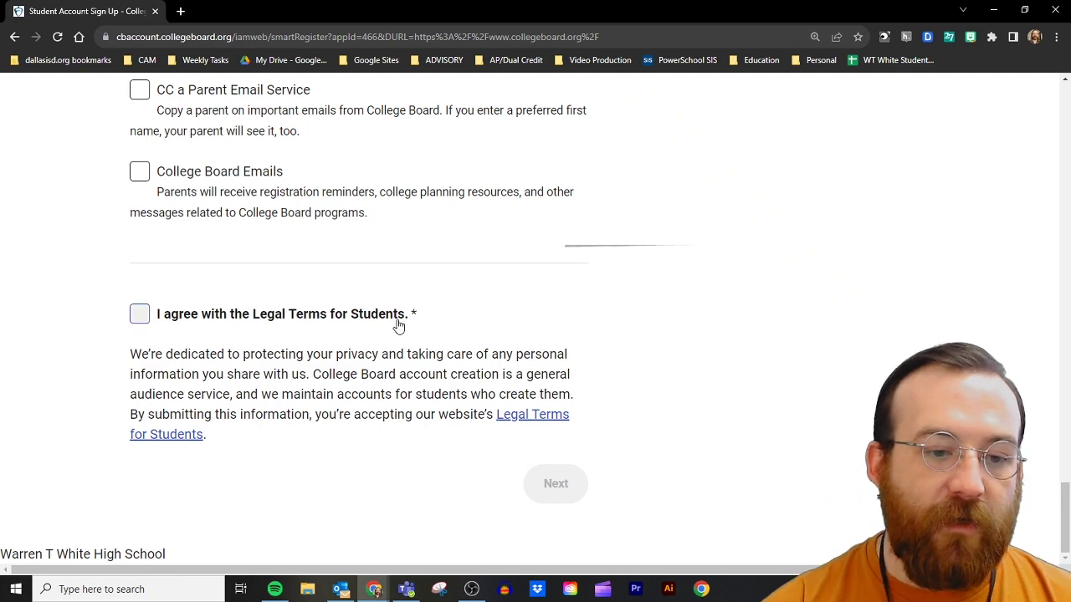
{"action": "left_click", "coordinate": [168, 324]}
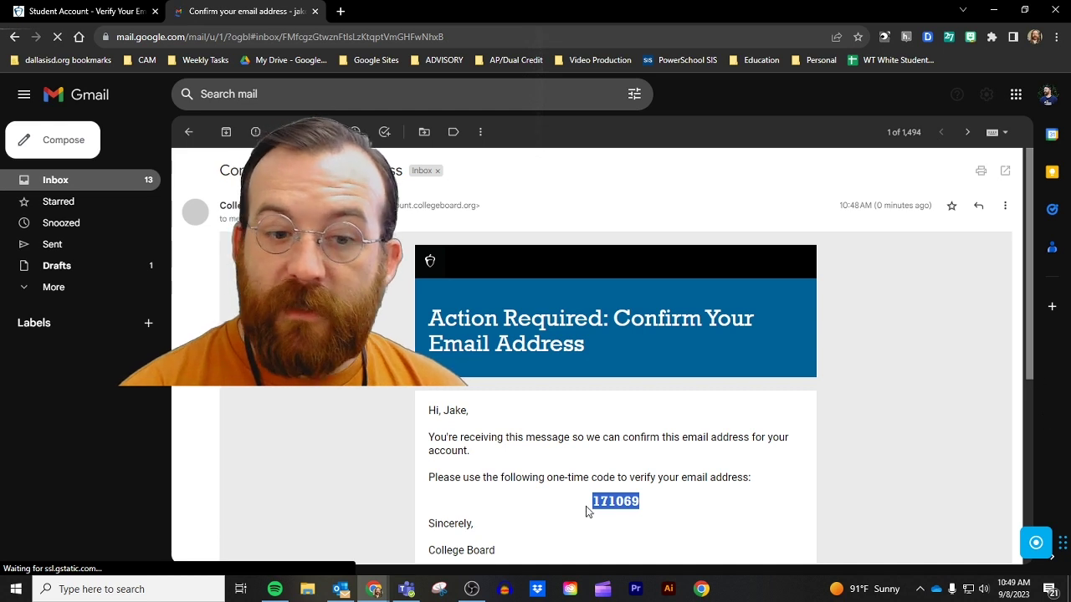
Step: Copy the one-time code from the Gmail confirmation email and switch back to College Board
{"action": "right_click", "coordinate": [596, 504]}
{"action": "left_click", "coordinate": [645, 374]}
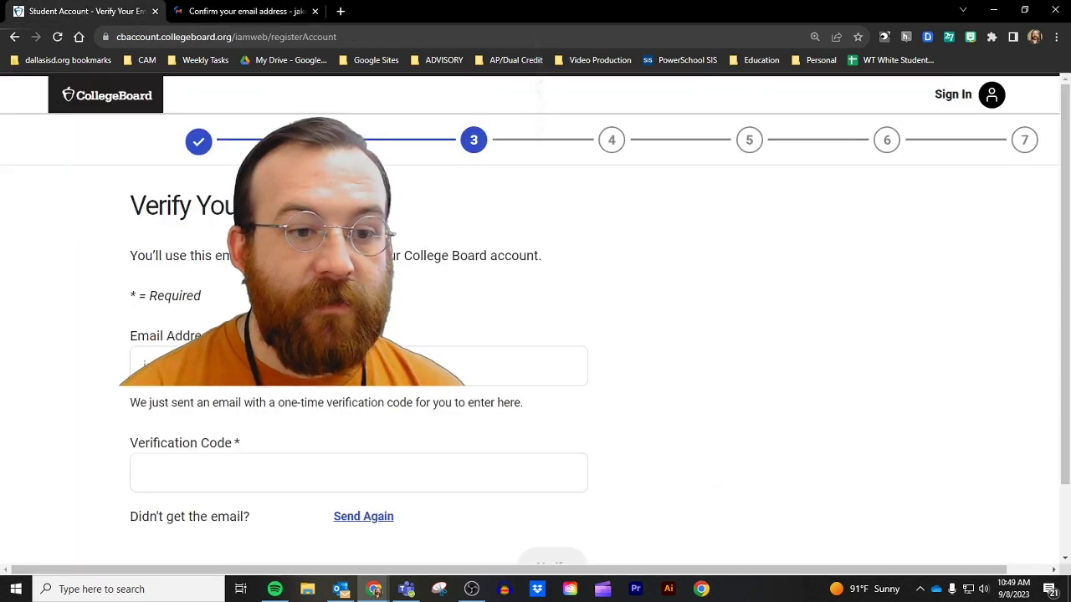
{"action": "left_click", "coordinate": [84, 11]}
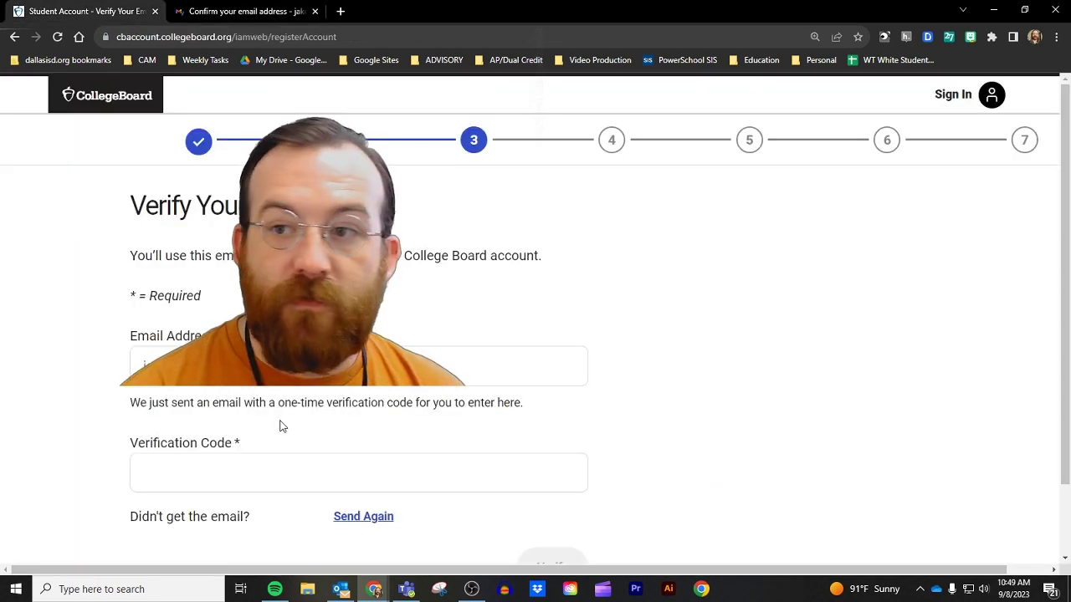
Step: Paste the copied code into the Verification Code field and verify the email
{"action": "left_click", "coordinate": [266, 465]}
{"action": "key", "text": "ctrl+v"}
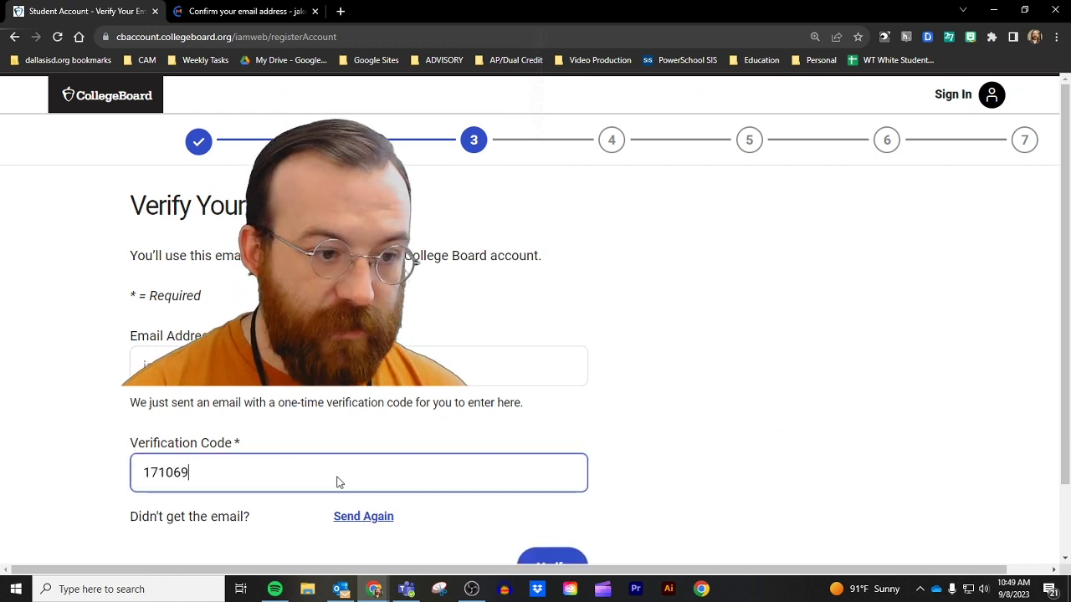
{"action": "scroll", "coordinate": [547, 514], "scroll_direction": "down", "scroll_amount": 1}
{"action": "left_click", "coordinate": [549, 491]}
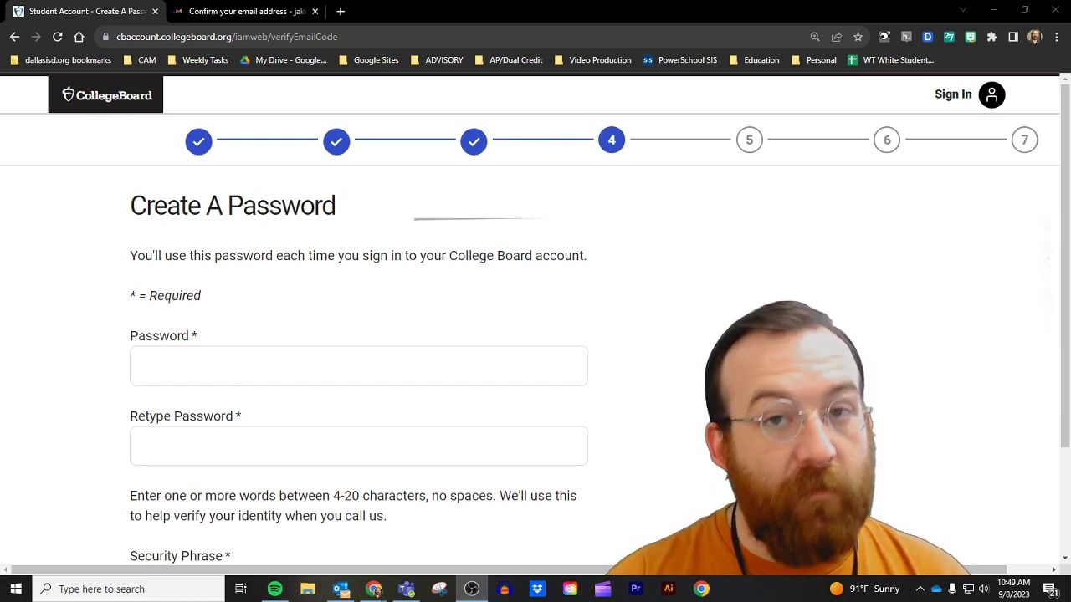
Step: Enter and confirm the account password, add a security phrase, and go to the next step
{"action": "left_click", "coordinate": [286, 352]}
{"action": "type", "text": "••••••••••••"}
{"action": "key", "text": "Tab"}
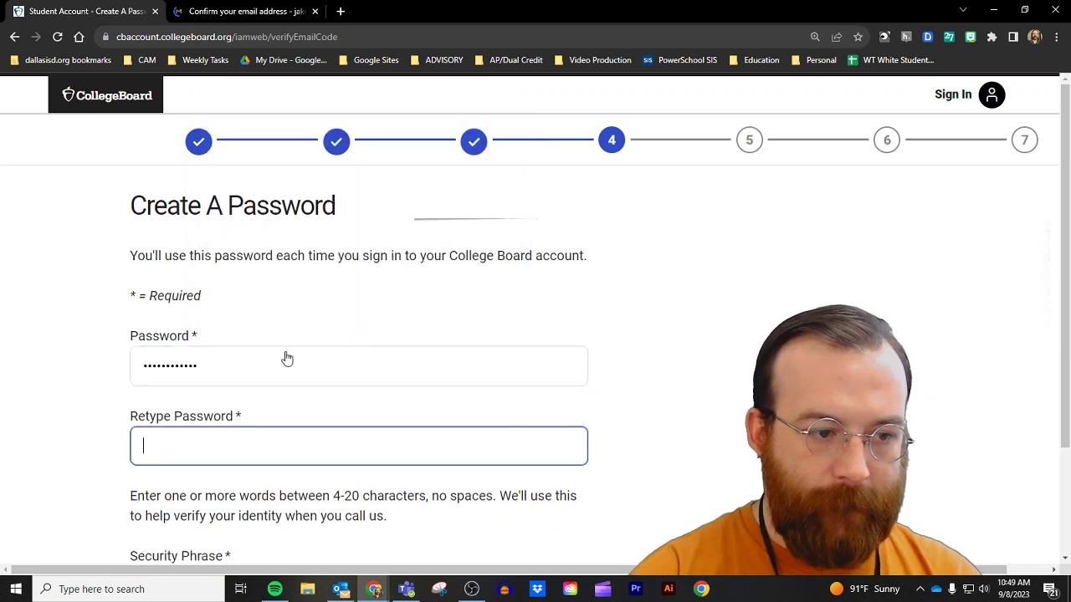
{"action": "type", "text": "•••"}
{"action": "type", "text": "••••"}
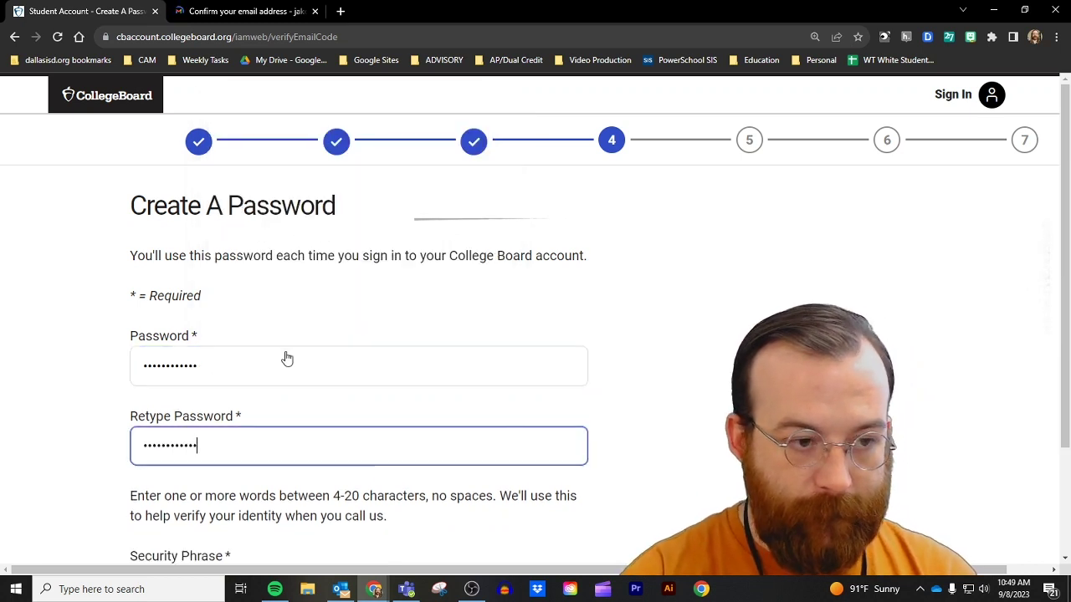
{"action": "scroll", "coordinate": [317, 342], "scroll_direction": "down", "scroll_amount": 2}
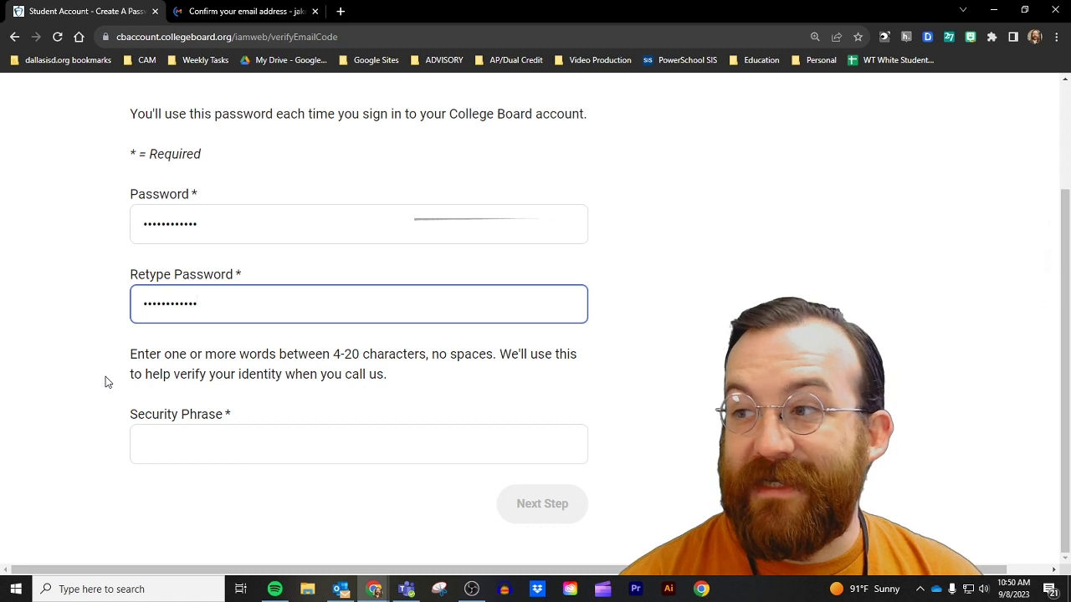
{"action": "left_click", "coordinate": [207, 444]}
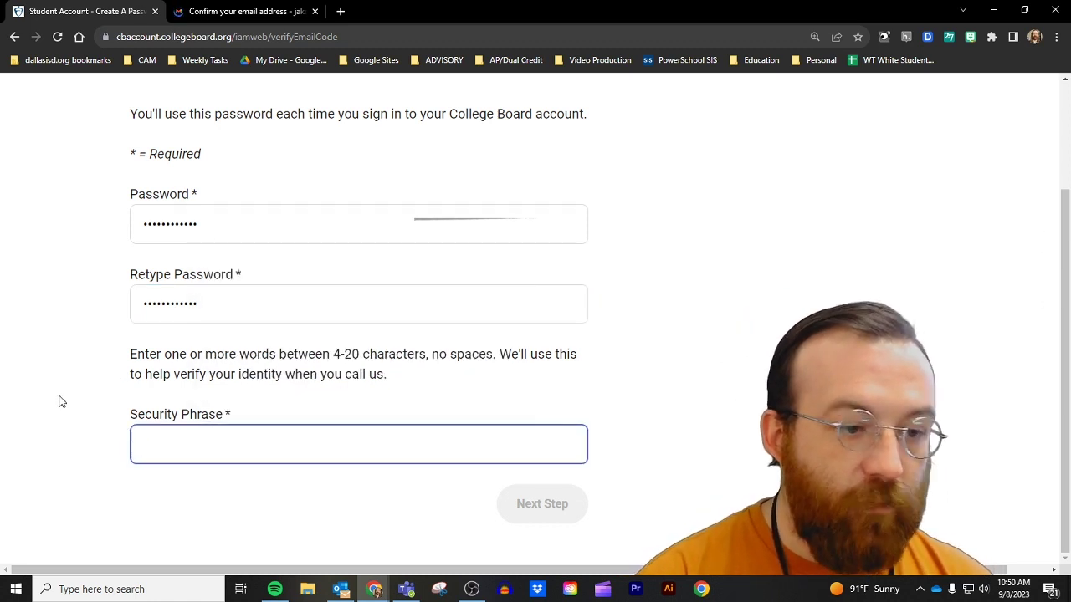
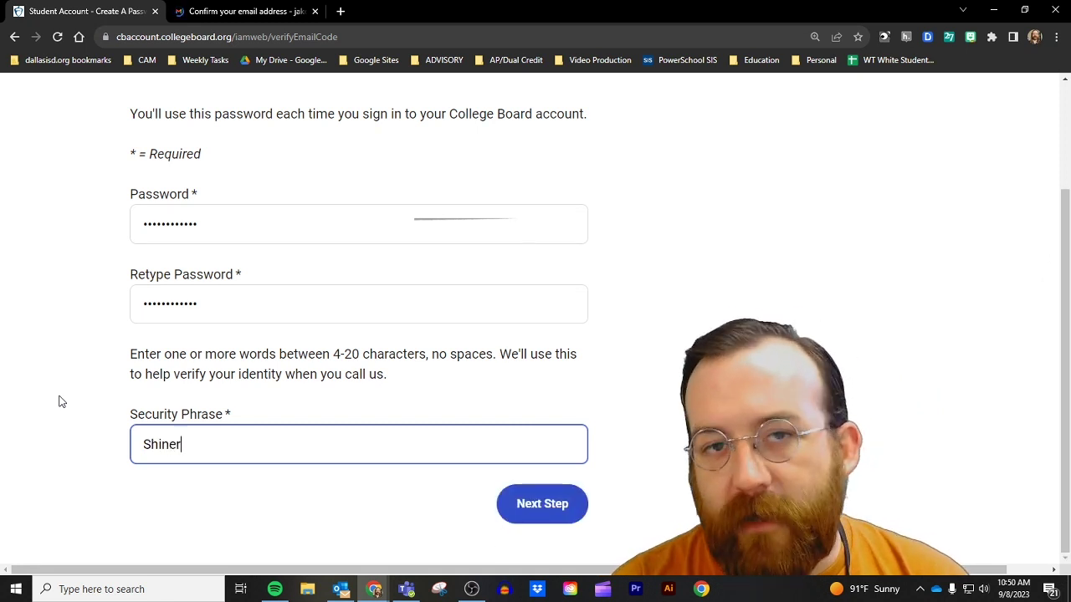
{"action": "left_click", "coordinate": [541, 504]}
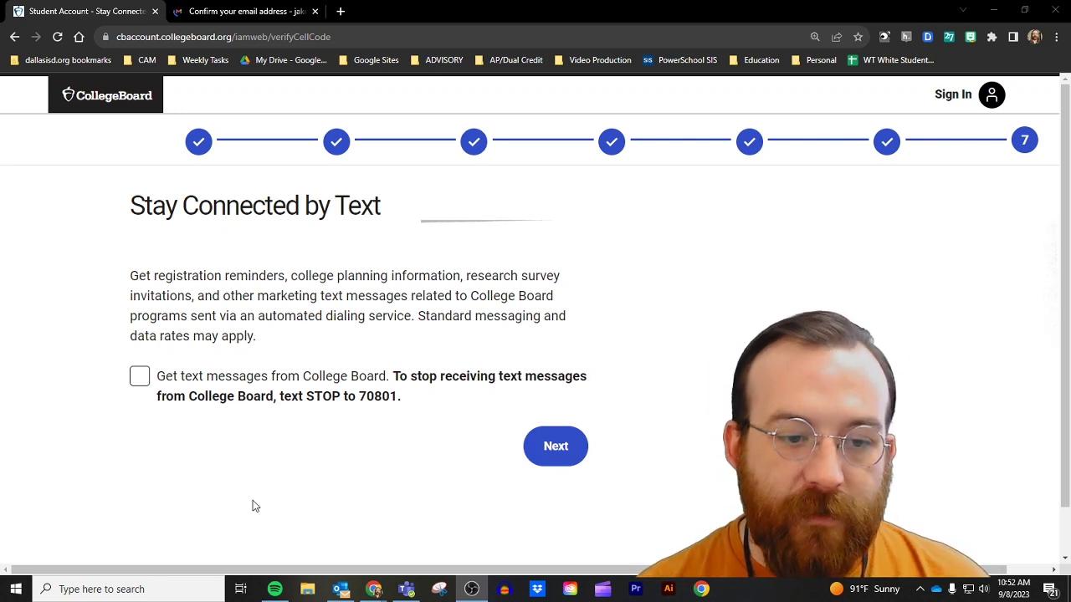
Step: Decline text messages, continue past account creation, and choose 'Not now' for college sharing
{"action": "left_click", "coordinate": [549, 448]}
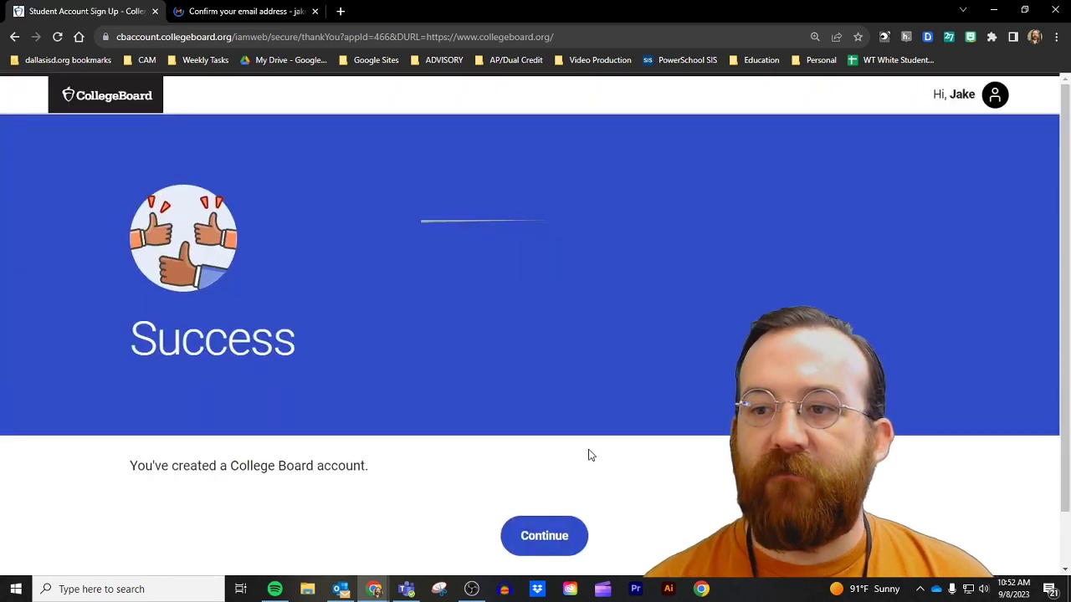
{"action": "left_click", "coordinate": [507, 549]}
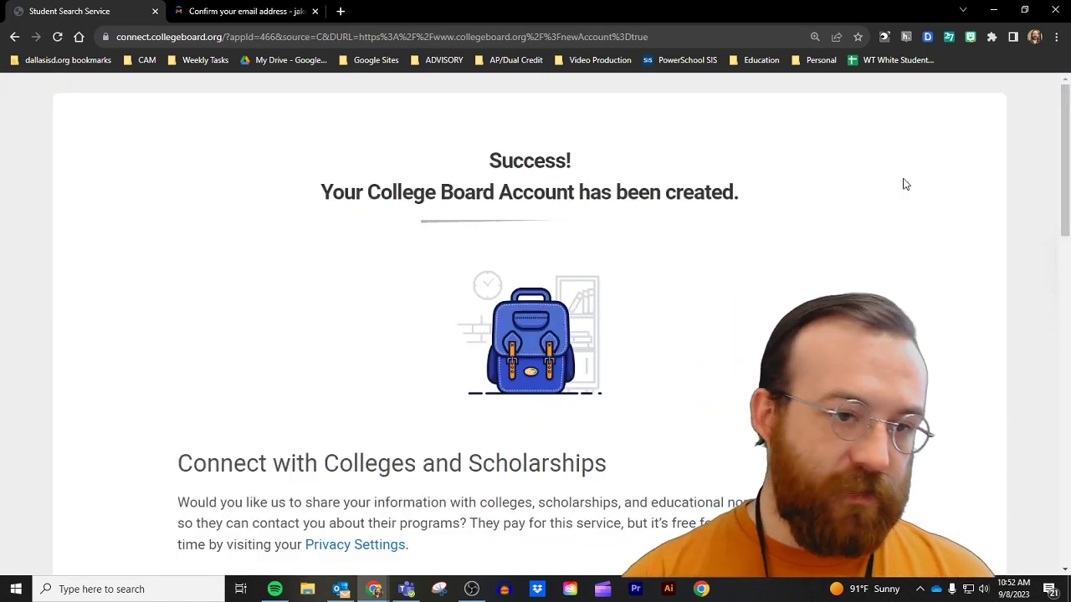
{"action": "scroll", "coordinate": [197, 333], "scroll_direction": "down", "scroll_amount": 2}
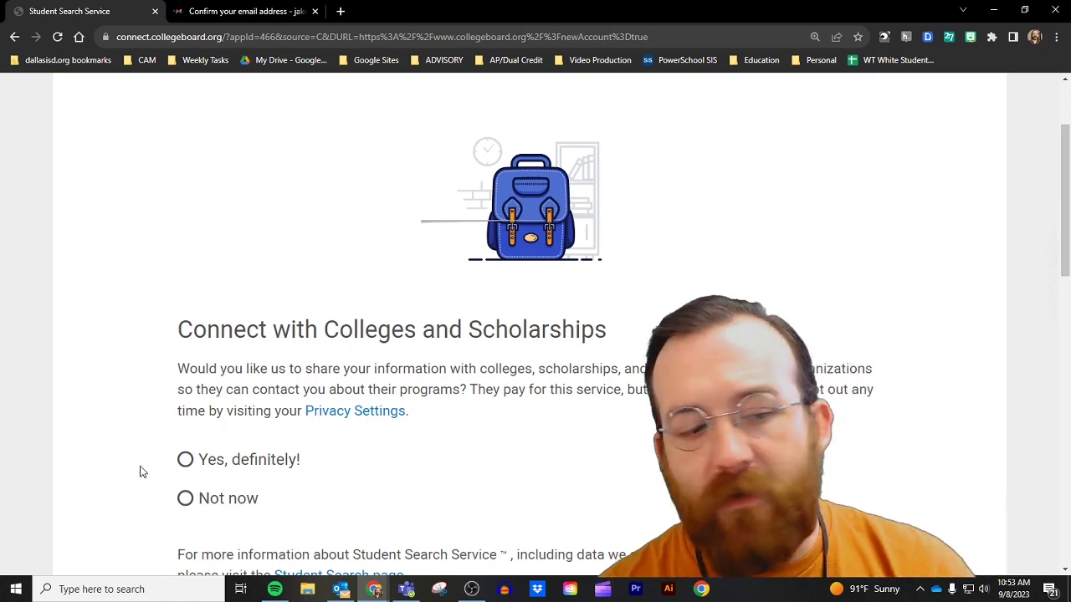
{"action": "left_click", "coordinate": [184, 499]}
{"action": "scroll", "coordinate": [411, 421], "scroll_direction": "down", "scroll_amount": 1}
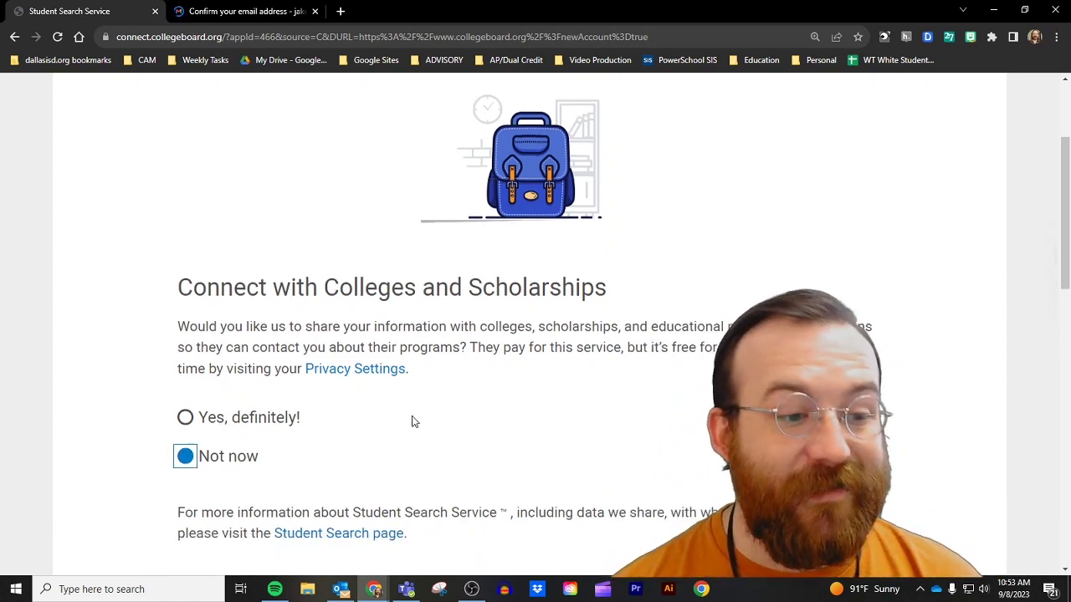
{"action": "scroll", "coordinate": [412, 421], "scroll_direction": "down", "scroll_amount": 3}
{"action": "left_click", "coordinate": [289, 428]}
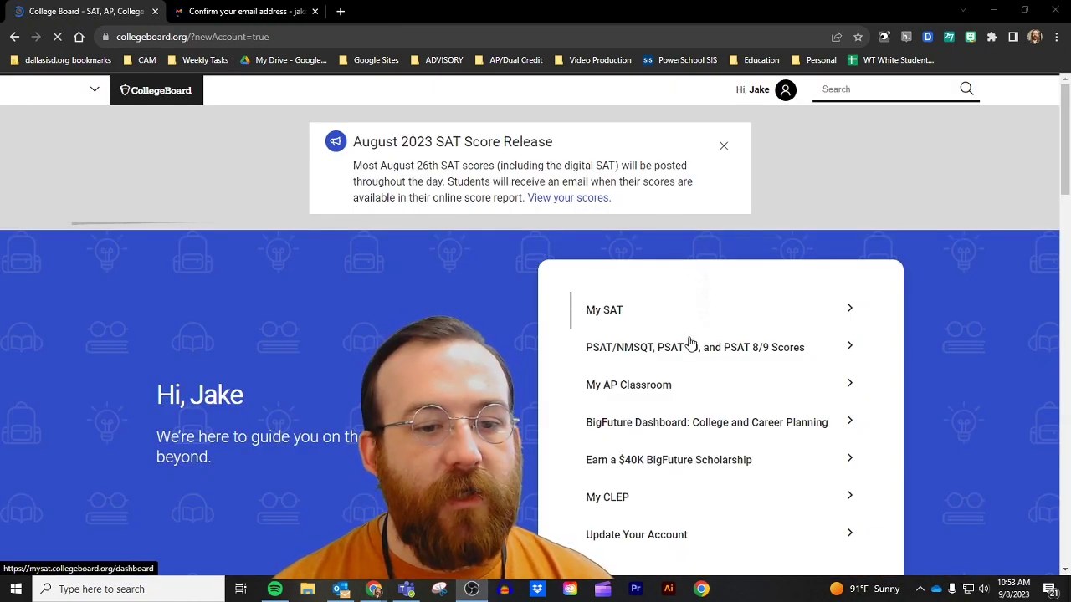
Step: Open My AP Classroom, accept the AP terms, and choose 'Join a Course or Exam'
{"action": "left_click", "coordinate": [684, 388]}
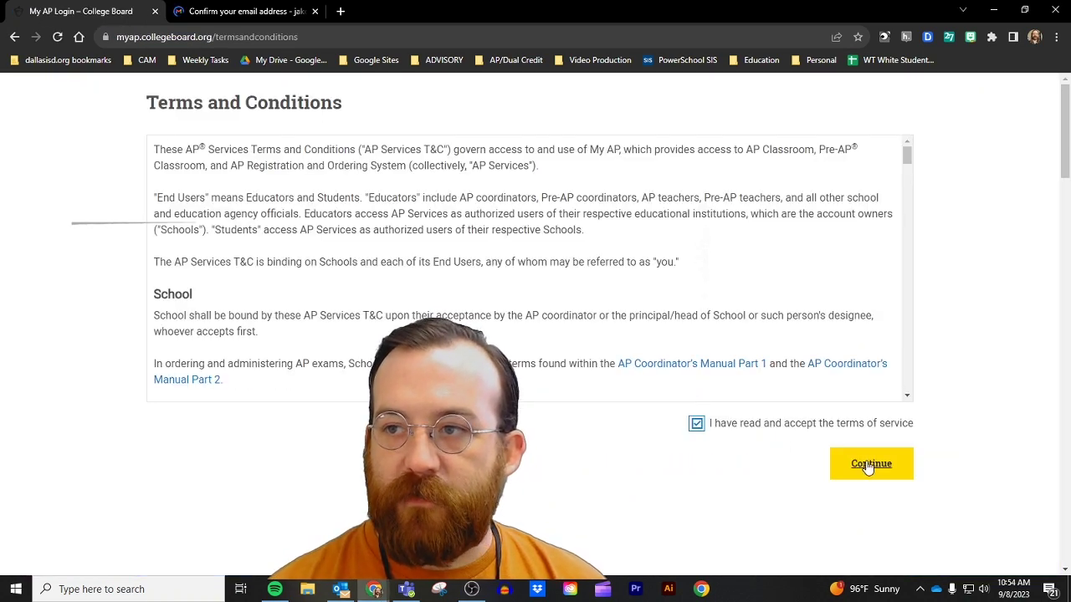
{"action": "left_click", "coordinate": [868, 464]}
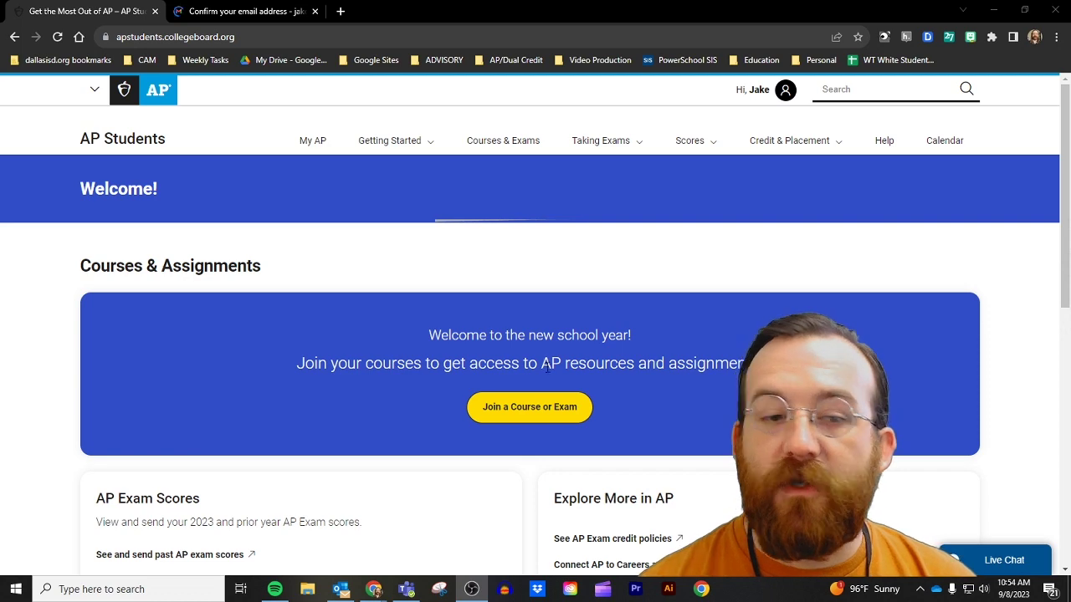
{"action": "left_click", "coordinate": [544, 408]}
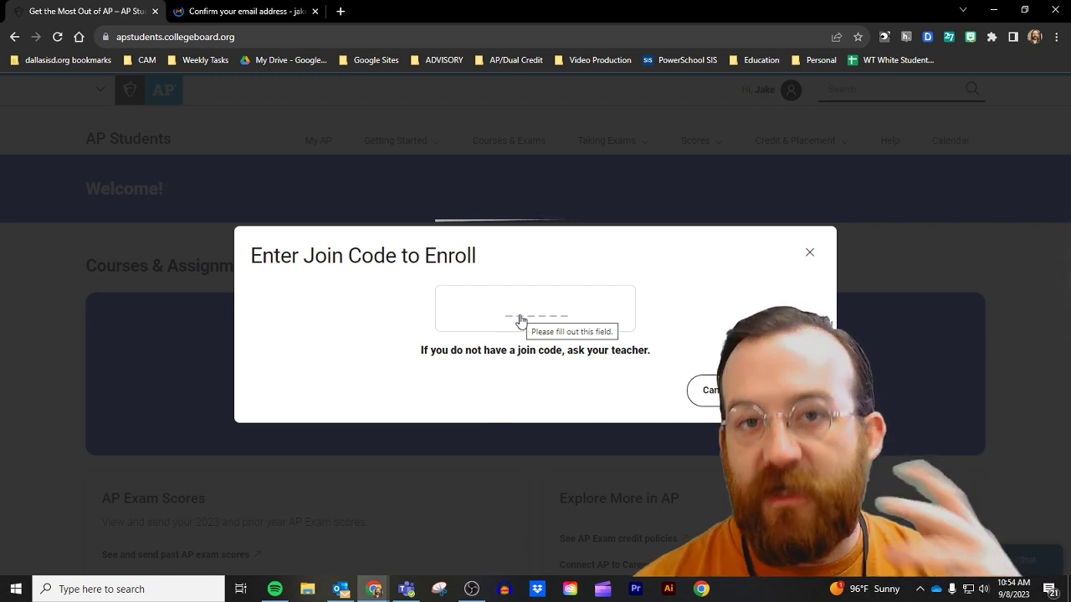
Step: Close the 'Enter Join Code to Enroll' dialog without entering a code
{"action": "left_click", "coordinate": [808, 253]}
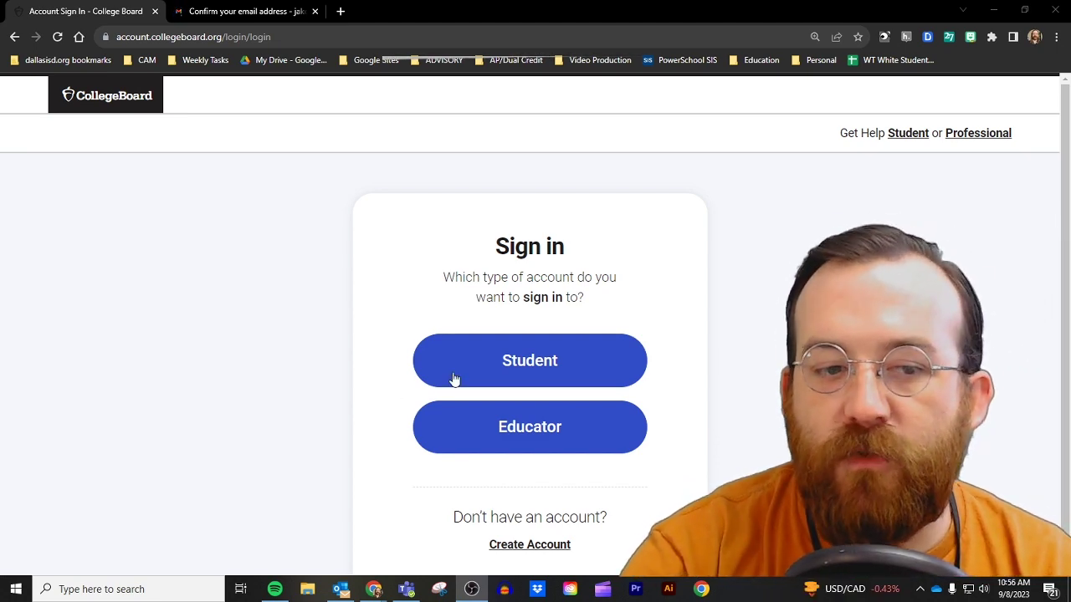
Step: Pick Student sign-in, then open Account Help from the 'Need help signing in?' options
{"action": "left_click", "coordinate": [543, 360]}
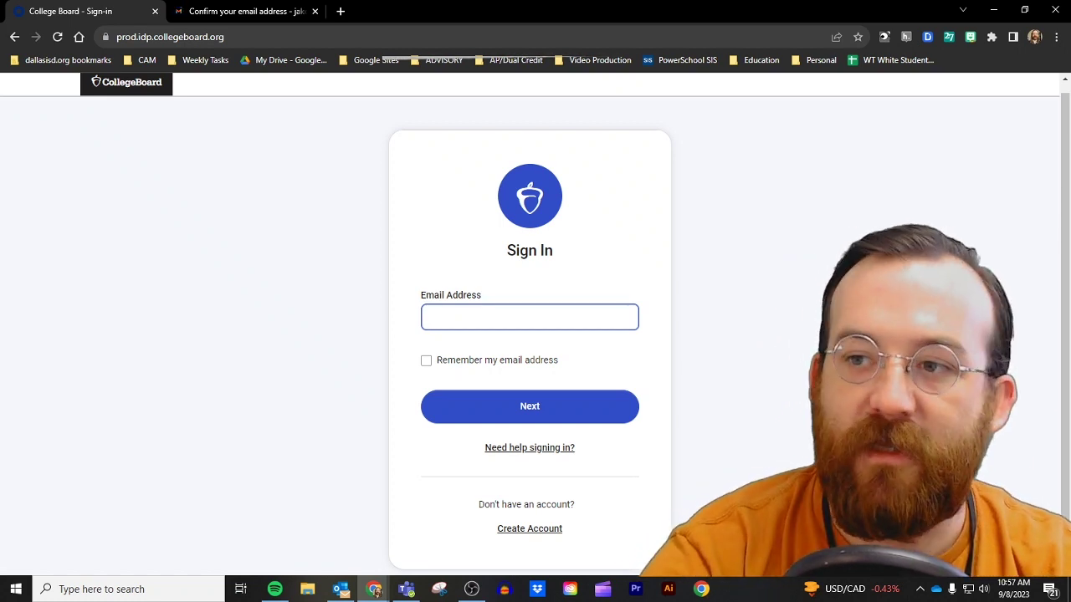
{"action": "left_click", "coordinate": [552, 450]}
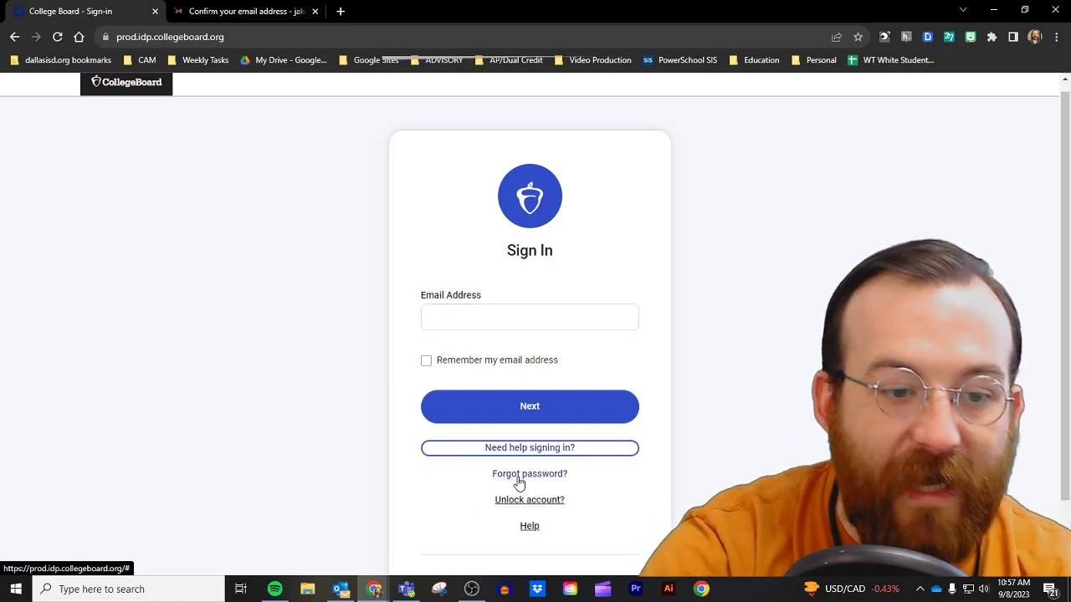
{"action": "left_click", "coordinate": [530, 526]}
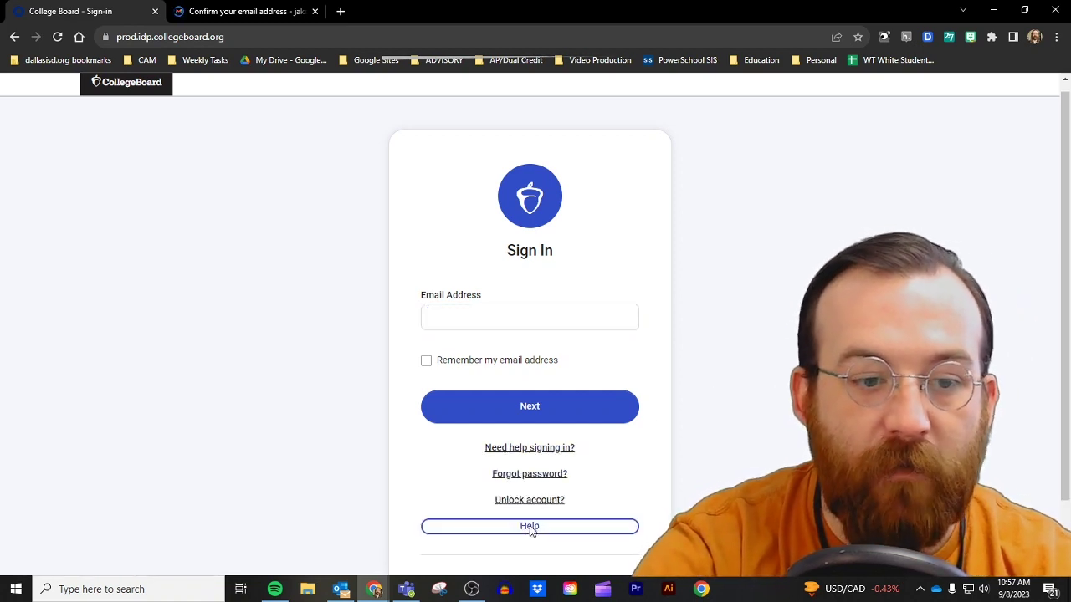
{"action": "scroll", "coordinate": [192, 318], "scroll_direction": "down", "scroll_amount": 3}
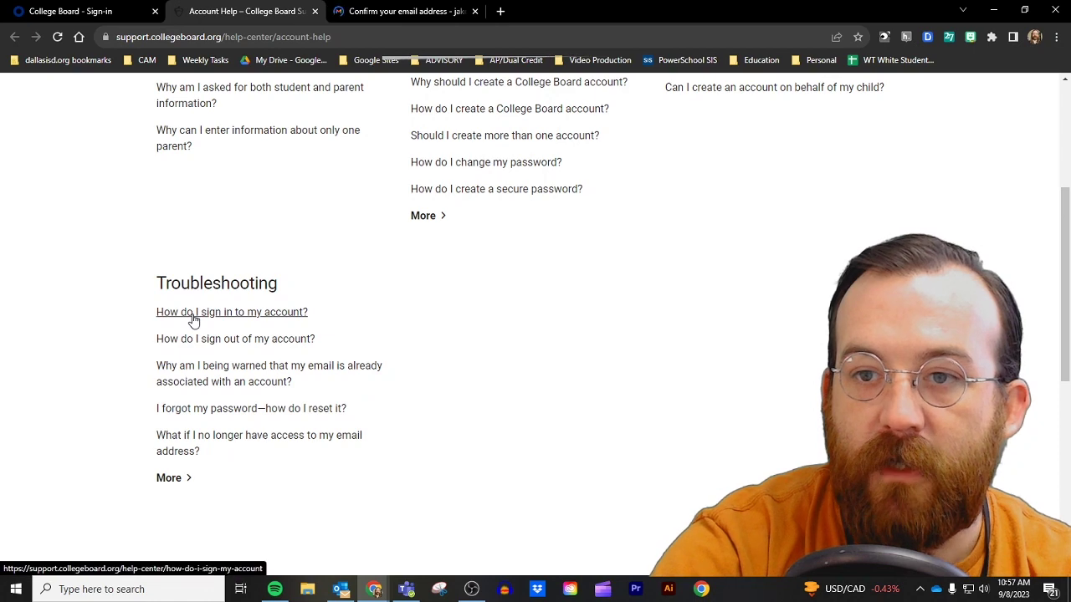
Step: Scroll back through the Account Help topics and return to the 'College Board - Sign-in' tab
{"action": "scroll", "coordinate": [166, 334], "scroll_direction": "up", "scroll_amount": 2}
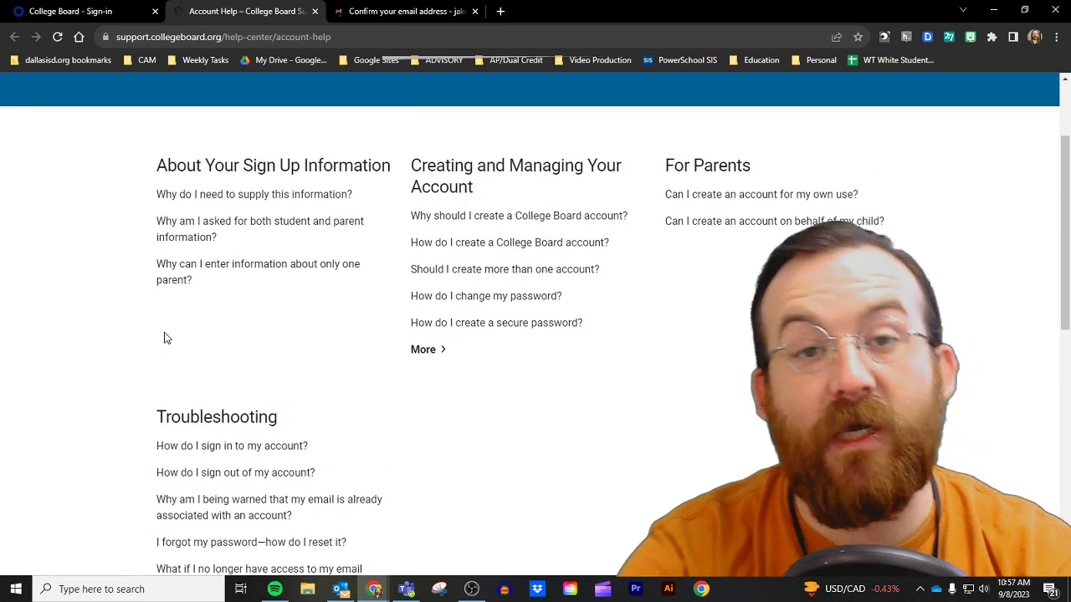
{"action": "scroll", "coordinate": [159, 339], "scroll_direction": "up", "scroll_amount": 2}
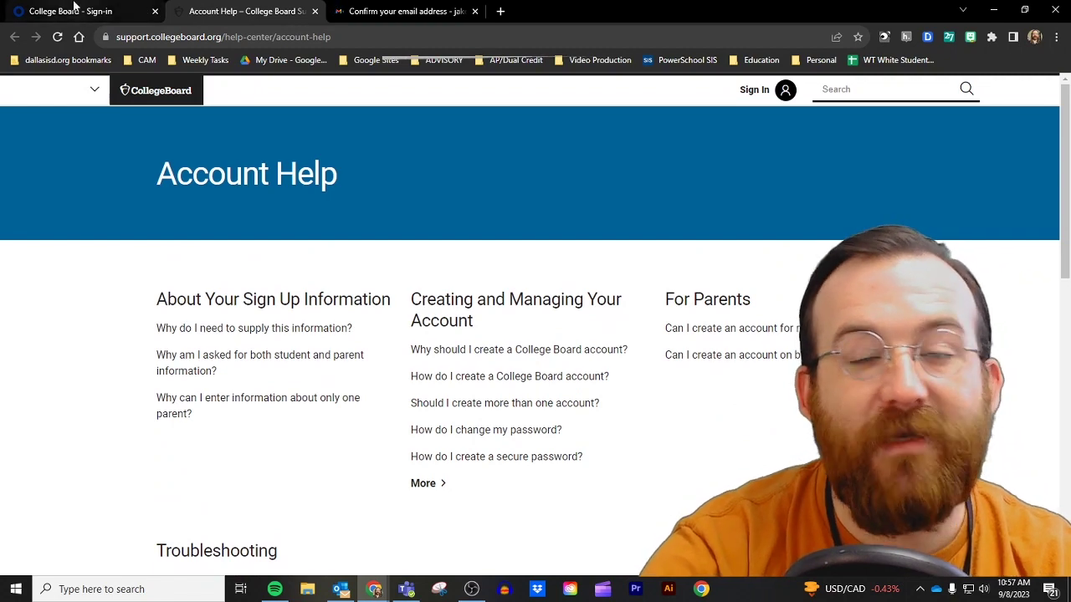
{"action": "left_click", "coordinate": [71, 6]}
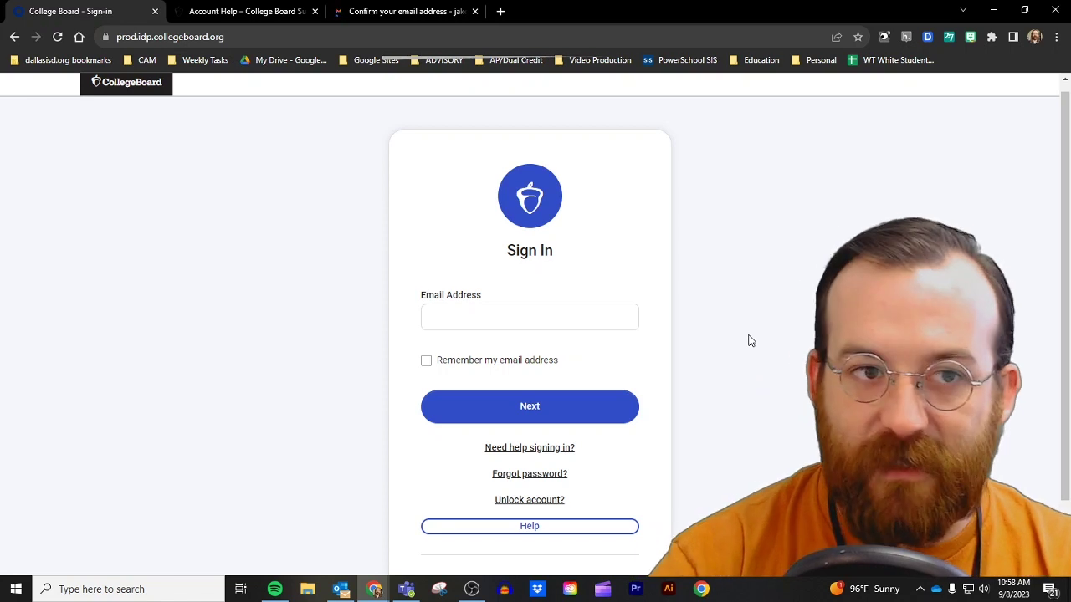
Step: Search Google for 'outlook' in a new browser tab
{"action": "left_click", "coordinate": [501, 10]}
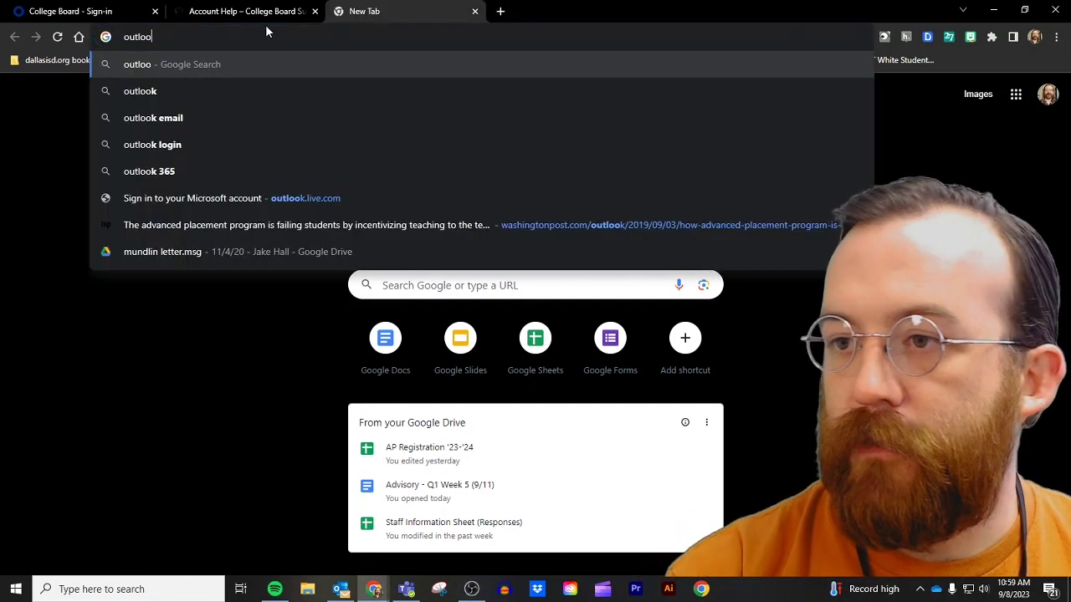
{"action": "key", "text": "BackSpace"}
{"action": "key", "text": "BackSpace"}
{"action": "key", "text": "BackSpace"}
{"action": "key", "text": "BackSpace"}
{"action": "key", "text": "BackSpace"}
{"action": "key", "text": "BackSpace"}
{"action": "type", "text": "outl"}
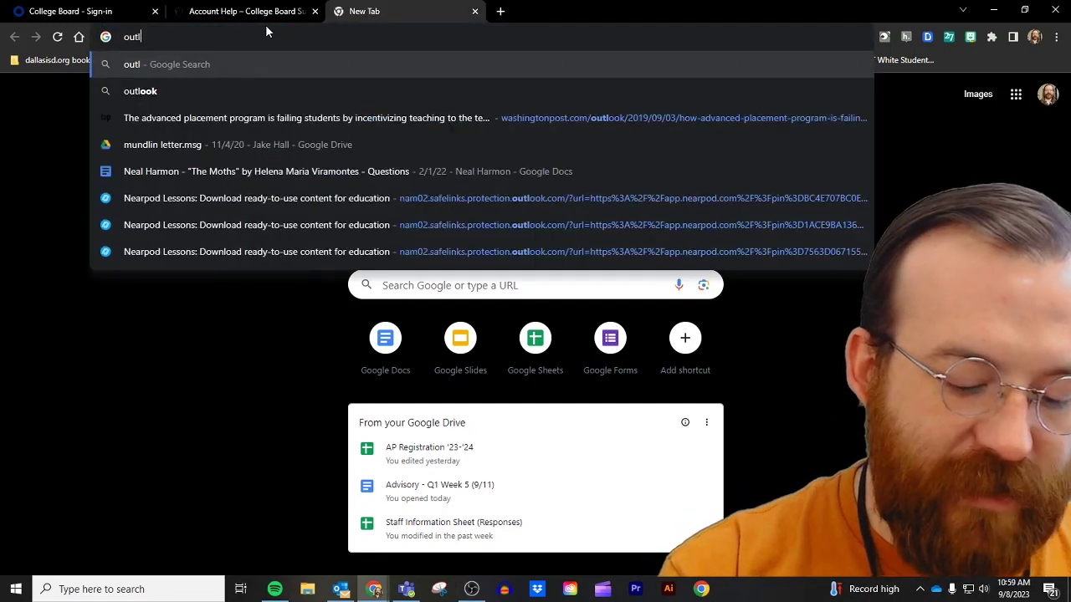
{"action": "type", "text": "ook"}
{"action": "key", "text": "Return"}
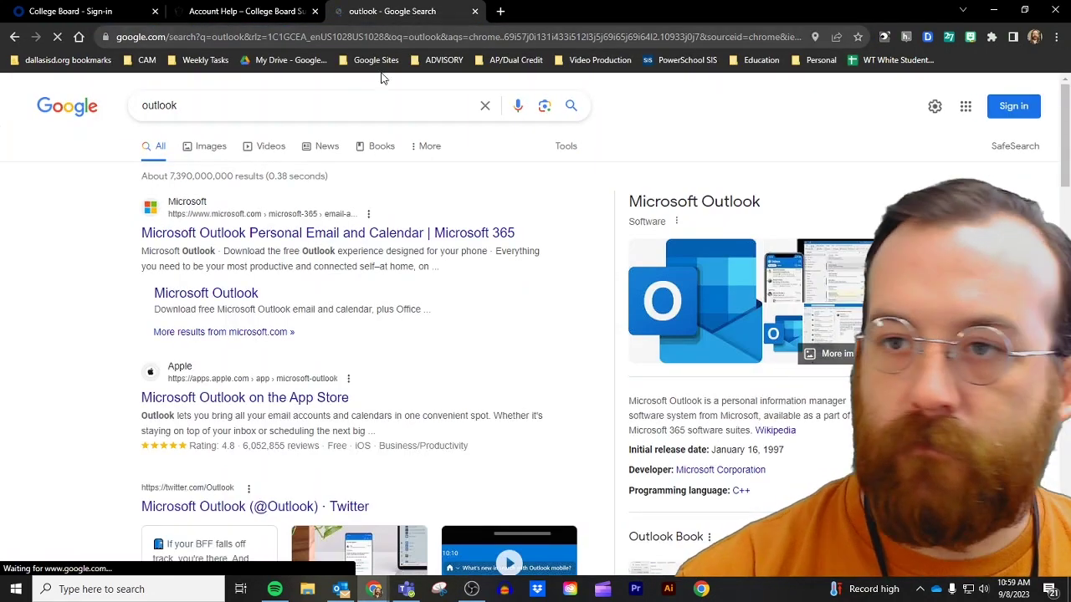
Step: Open the Microsoft Outlook product page and choose Sign in
{"action": "left_click", "coordinate": [224, 301]}
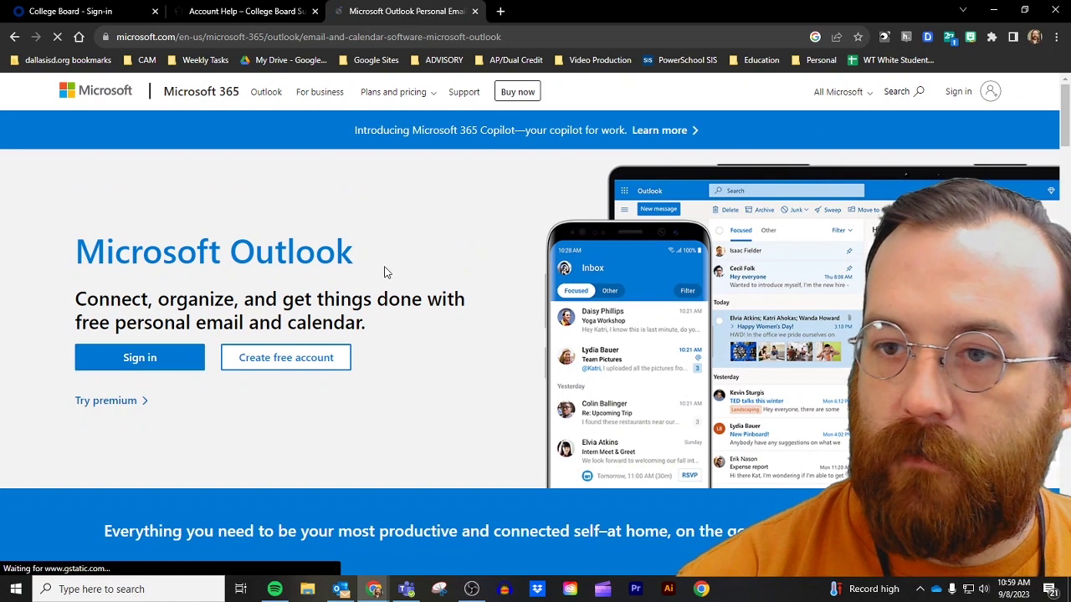
{"action": "scroll", "coordinate": [119, 223], "scroll_direction": "down", "scroll_amount": 2}
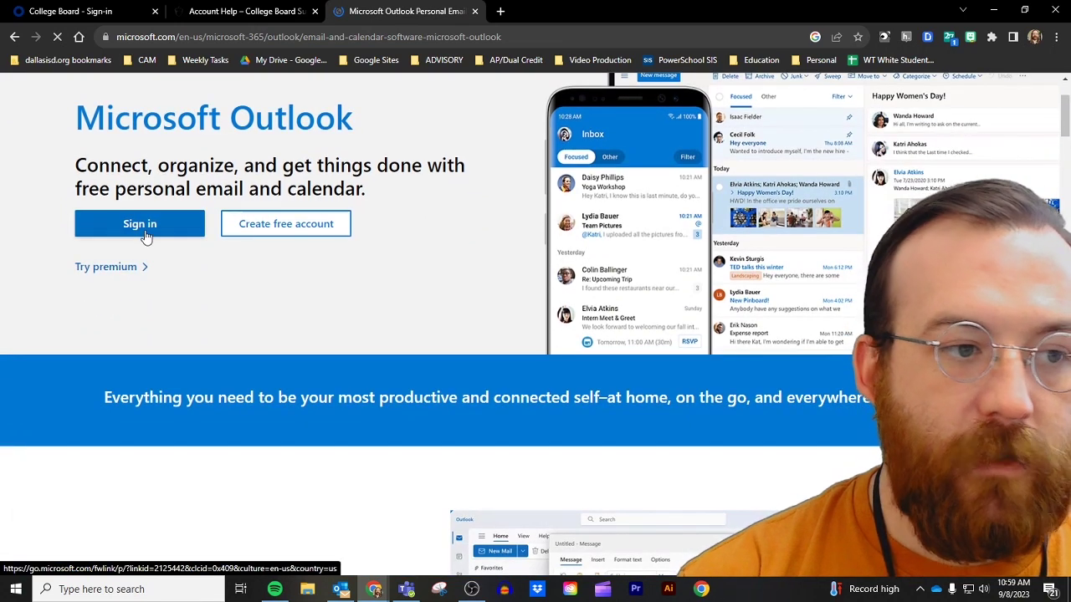
{"action": "left_click", "coordinate": [143, 230]}
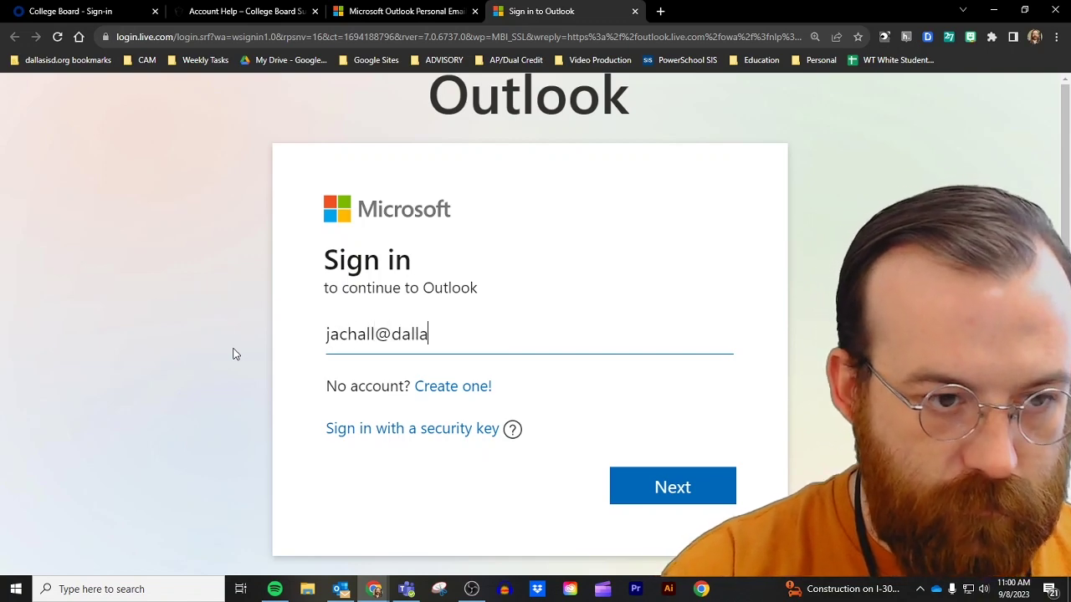
Step: Submit the school email, enter the district username and password on the Dallas ISD portal, and stay signed in
{"action": "key", "text": "Return"}
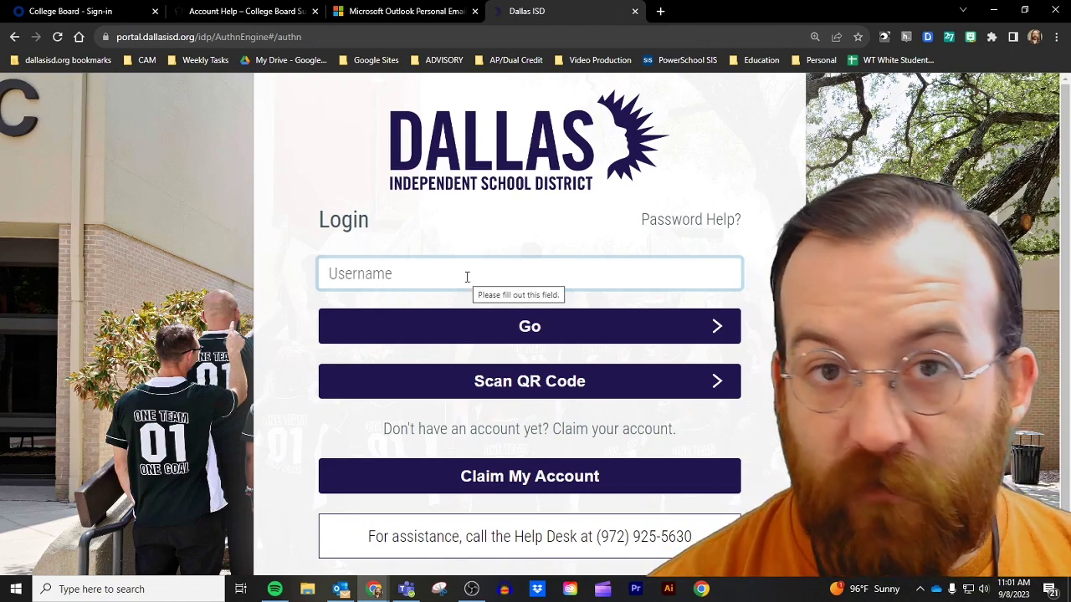
{"action": "left_click", "coordinate": [467, 277]}
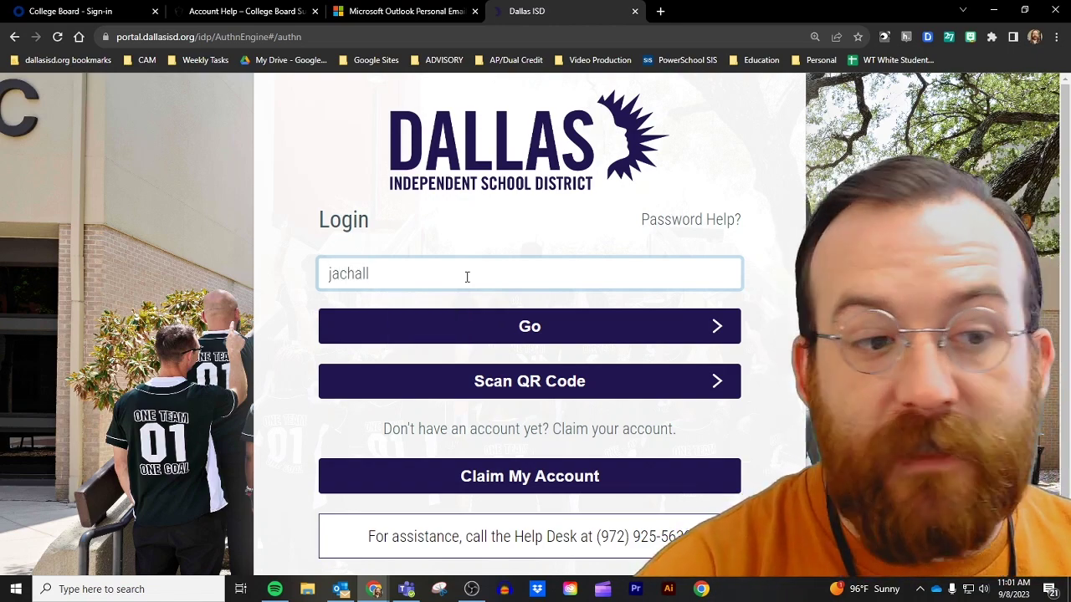
{"action": "key", "text": "Return"}
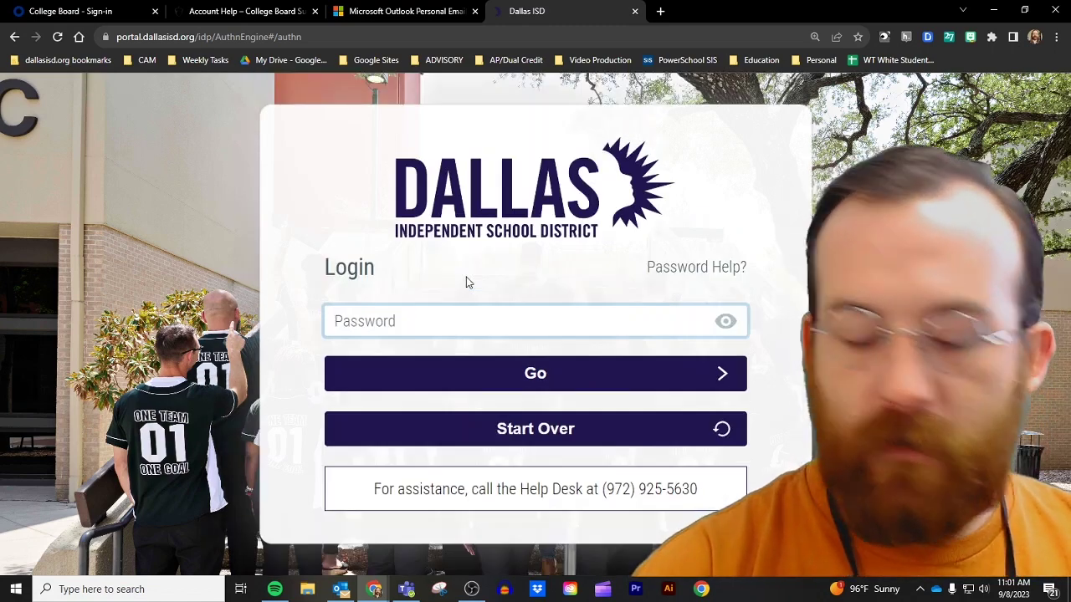
{"action": "type", "text": "••••••••••"}
{"action": "key", "text": "Return"}
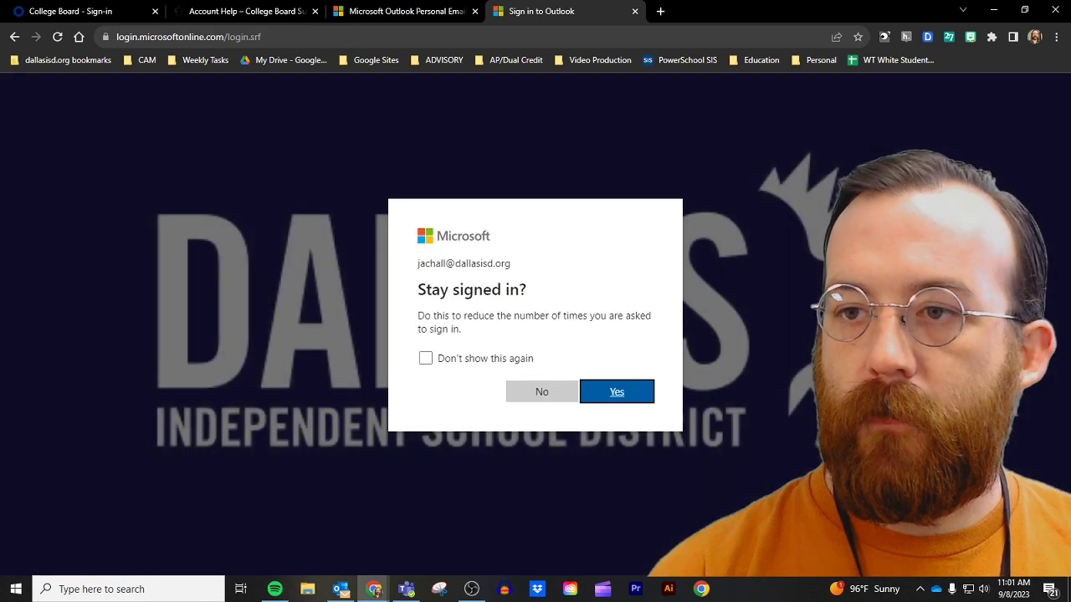
{"action": "left_click", "coordinate": [631, 391]}
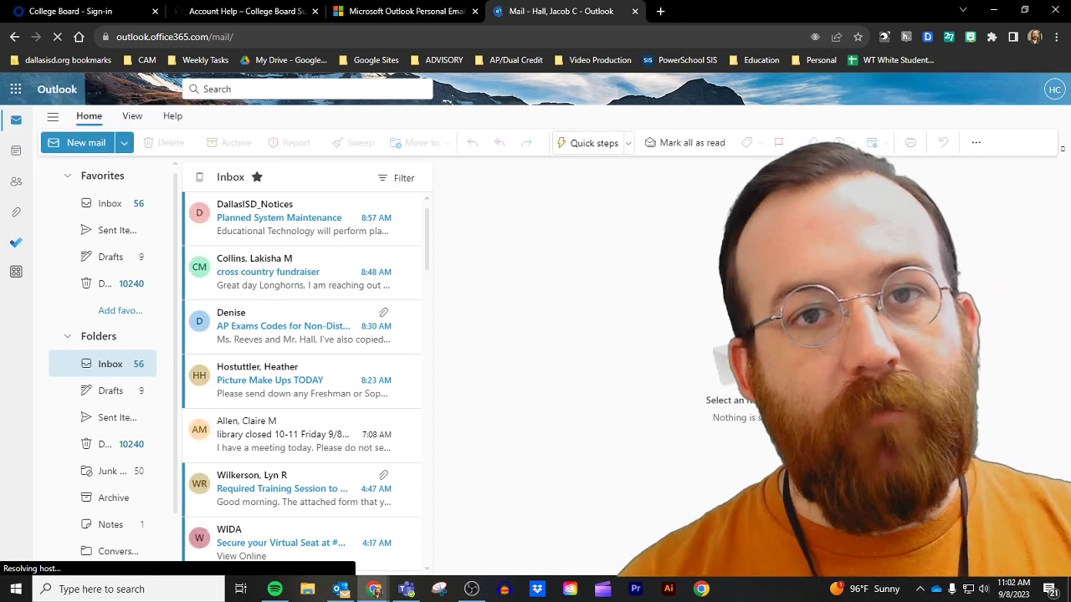
Step: Toggle between the Outlook inbox and College Board tabs, ending on the College Board Sign In page
{"action": "key", "text": "ctrl+1"}
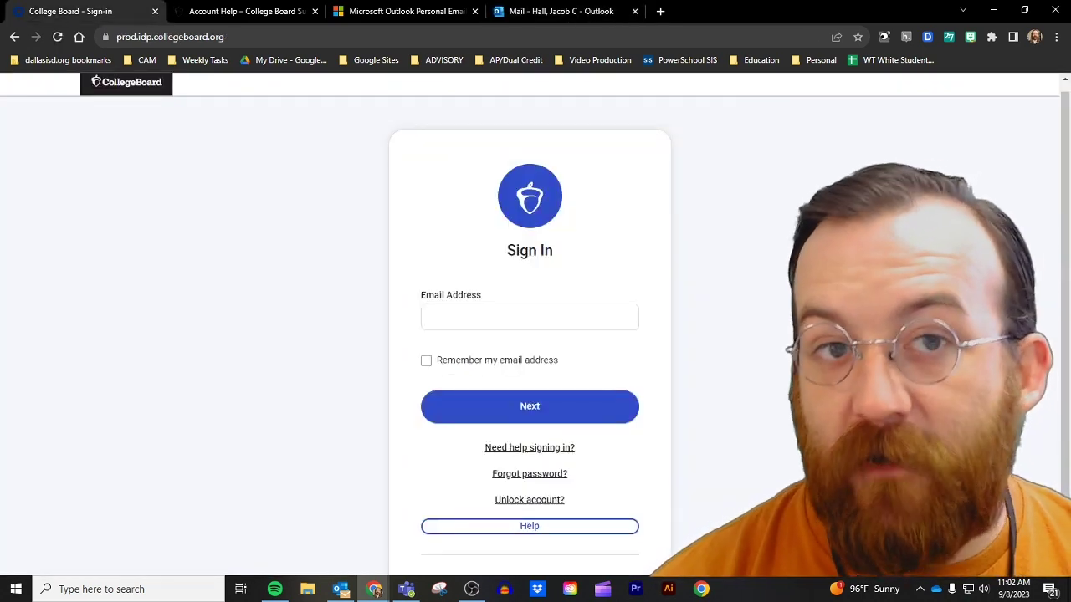
{"action": "left_click", "coordinate": [568, 8]}
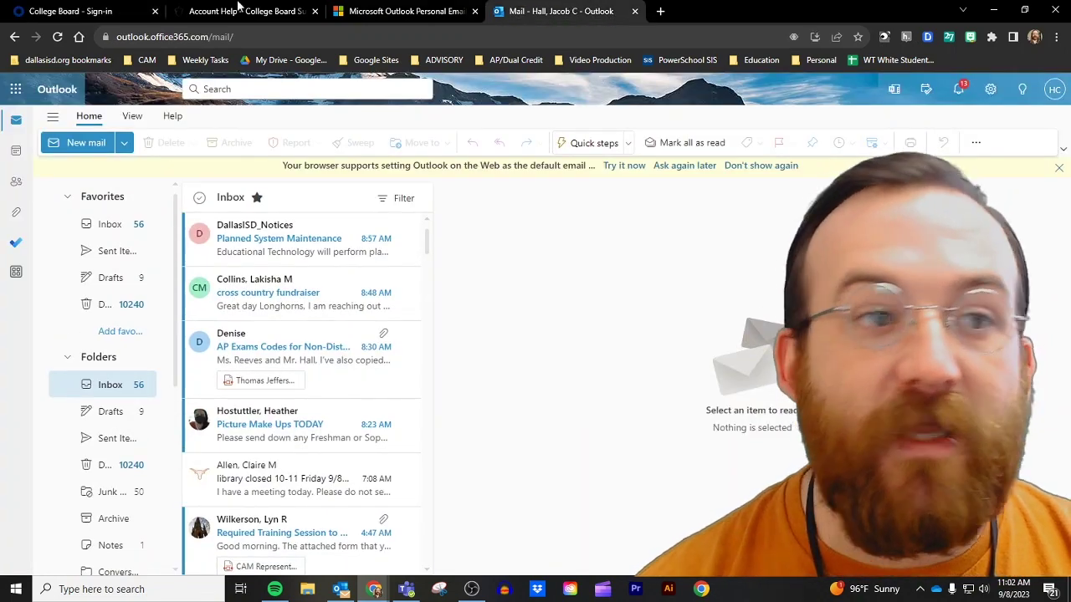
{"action": "left_click", "coordinate": [66, 10]}
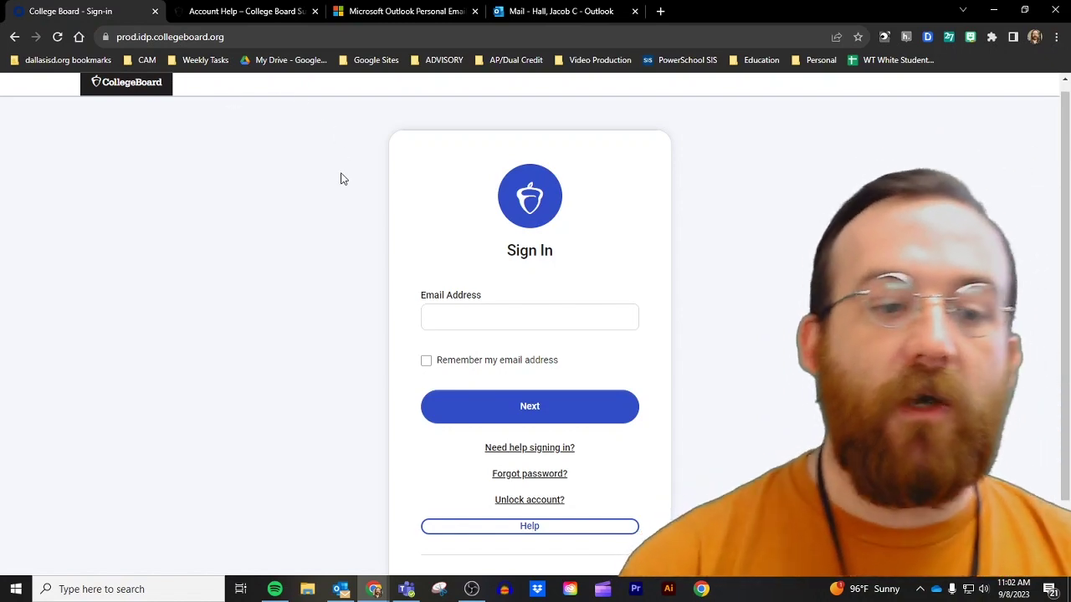